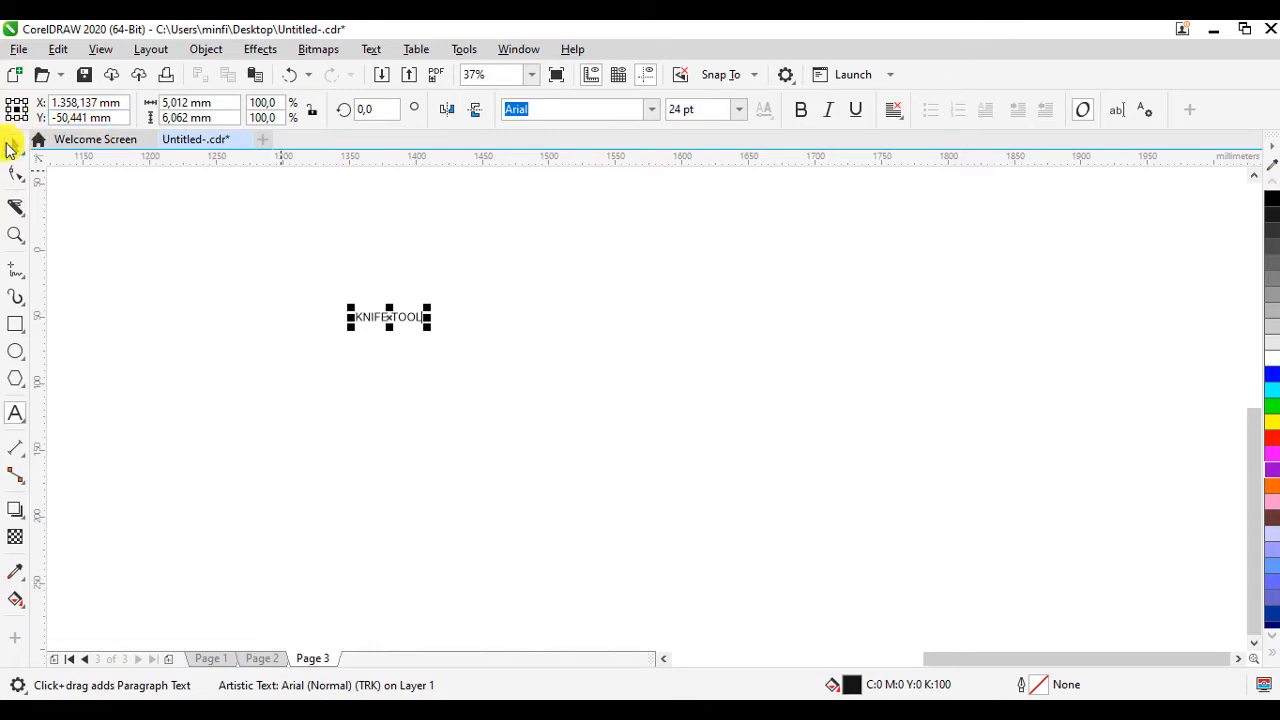
Set the KNIFE TOOL text in Ebrima Bold and enlarge it to about 195 pt
drag(421, 324, 777, 482)
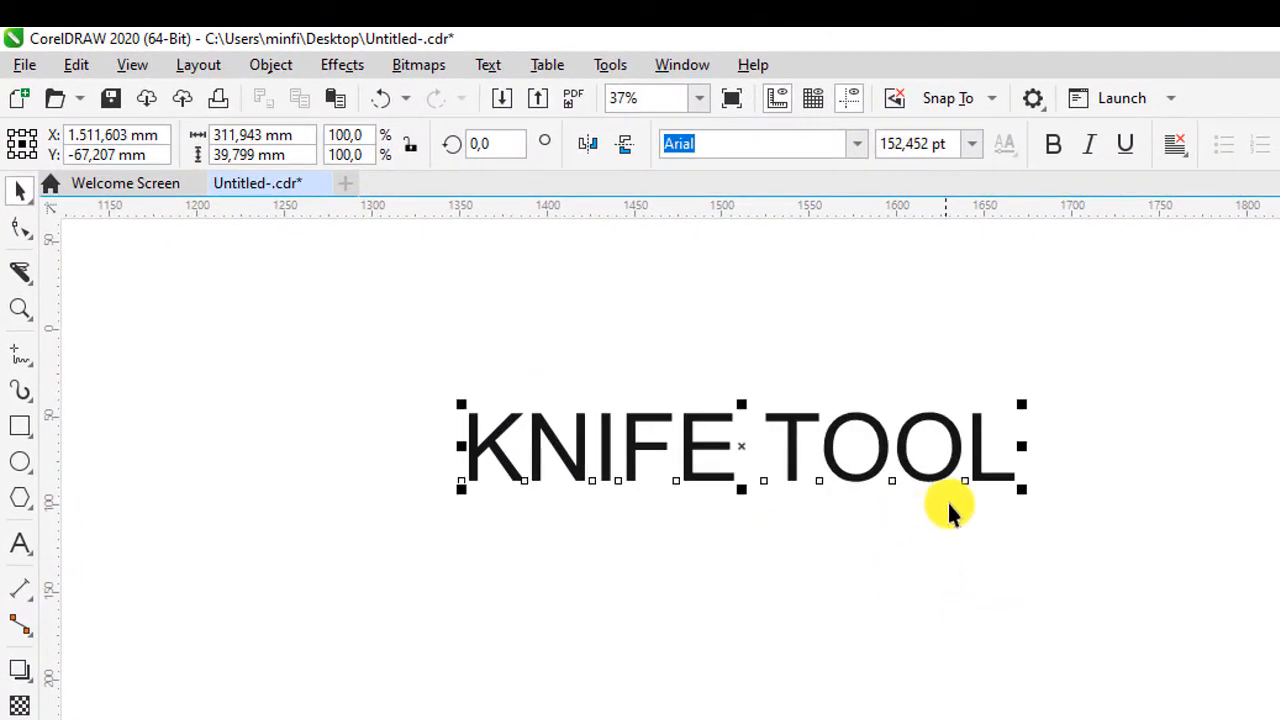
drag(920, 471, 941, 446)
click(857, 143)
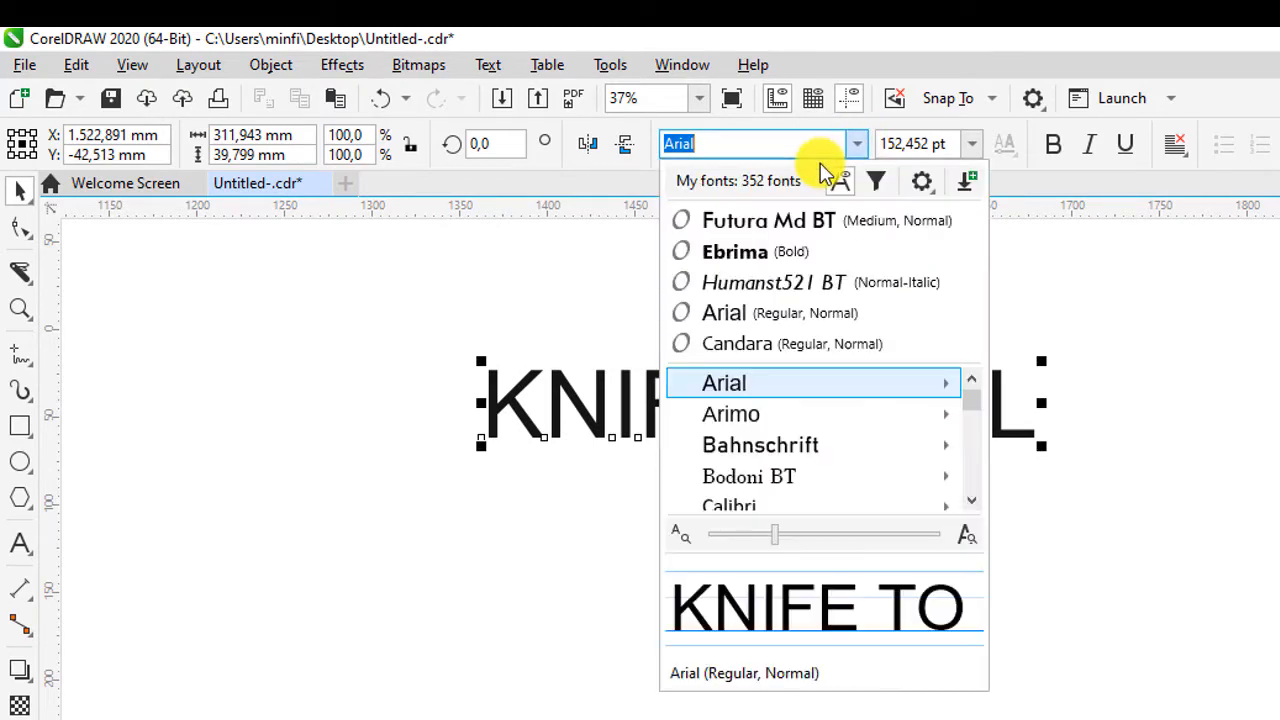
click(749, 251)
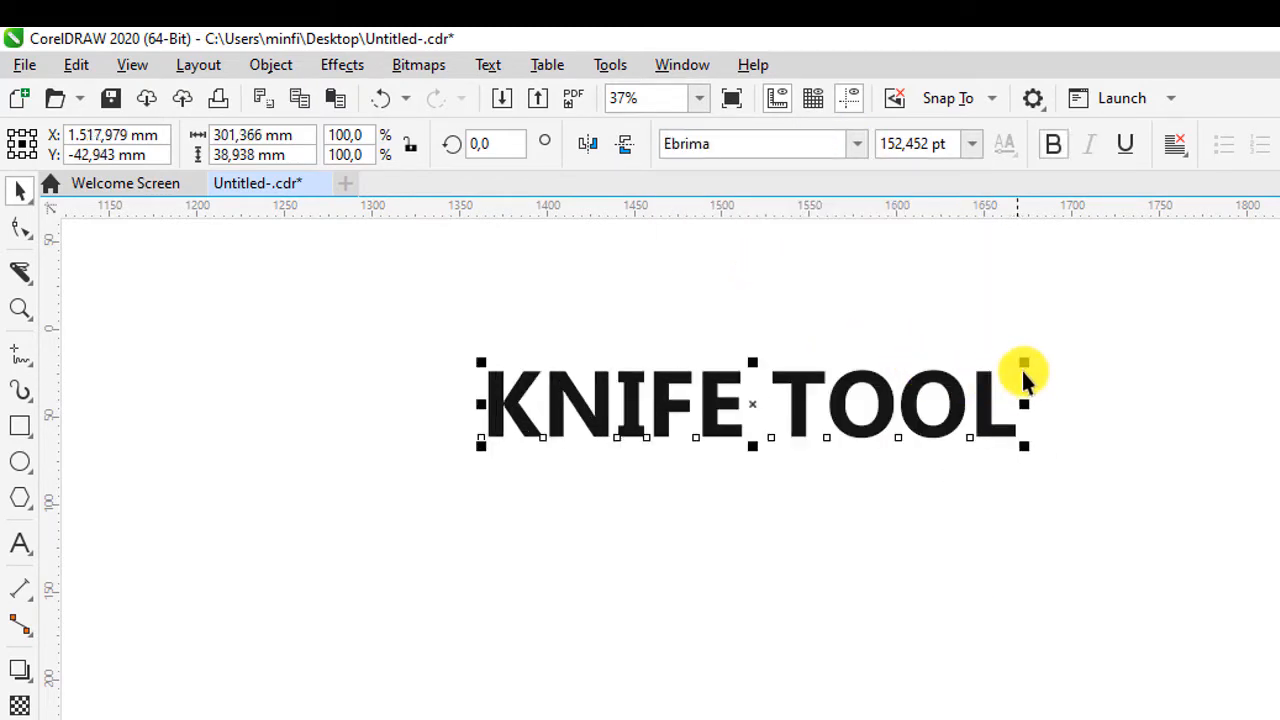
drag(1038, 358, 1171, 323)
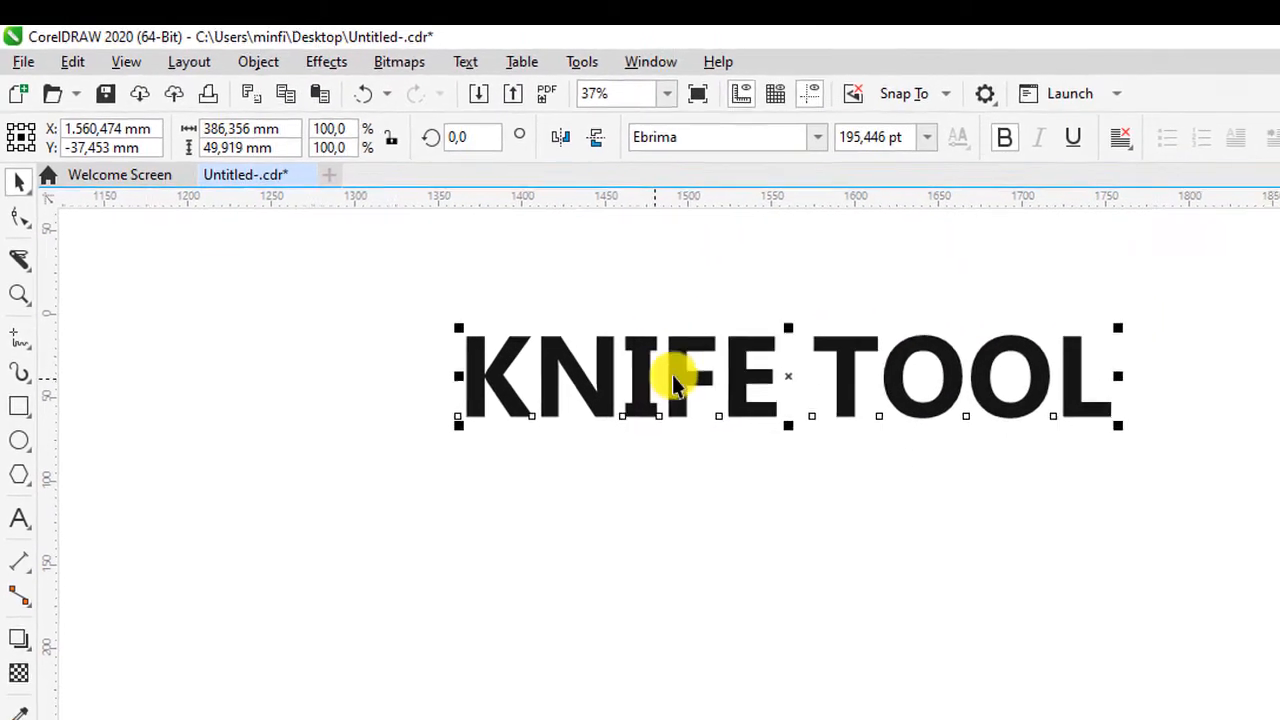
Place a bold Futura Md BT copy of the KNIFE TOOL text below the original and roughly centre the two texts on each other
drag(641, 405, 635, 501)
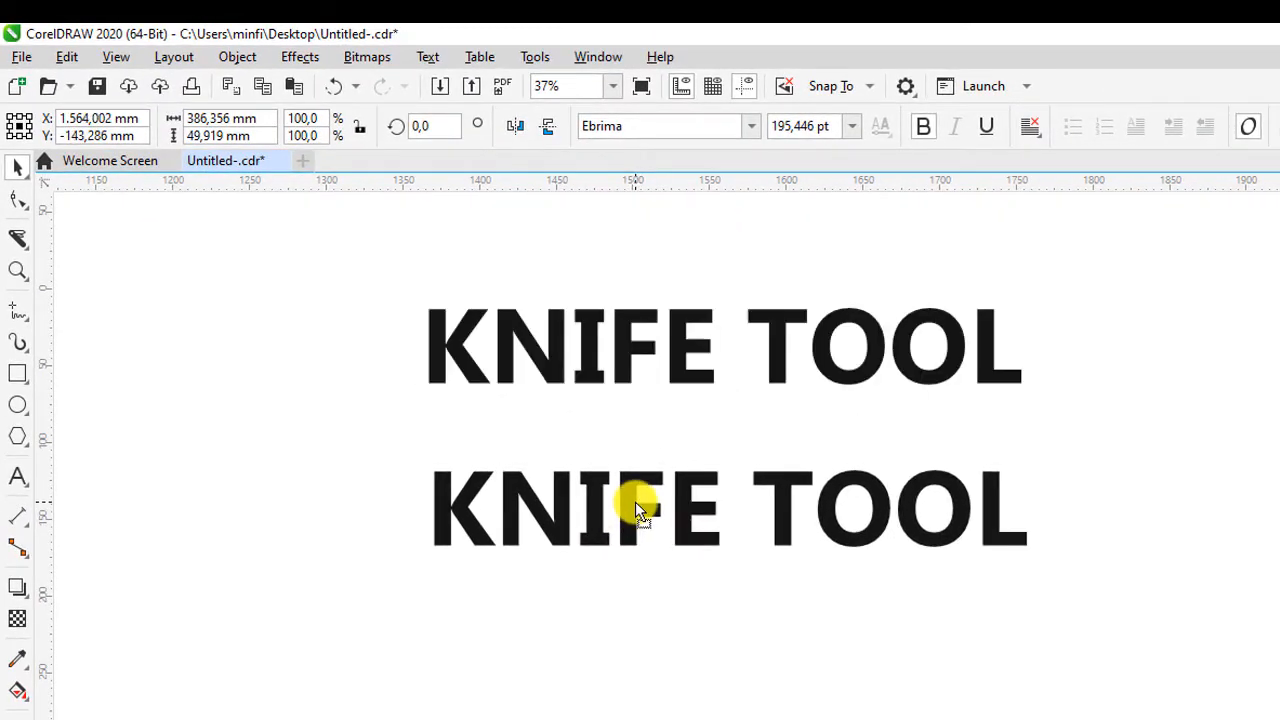
click(749, 130)
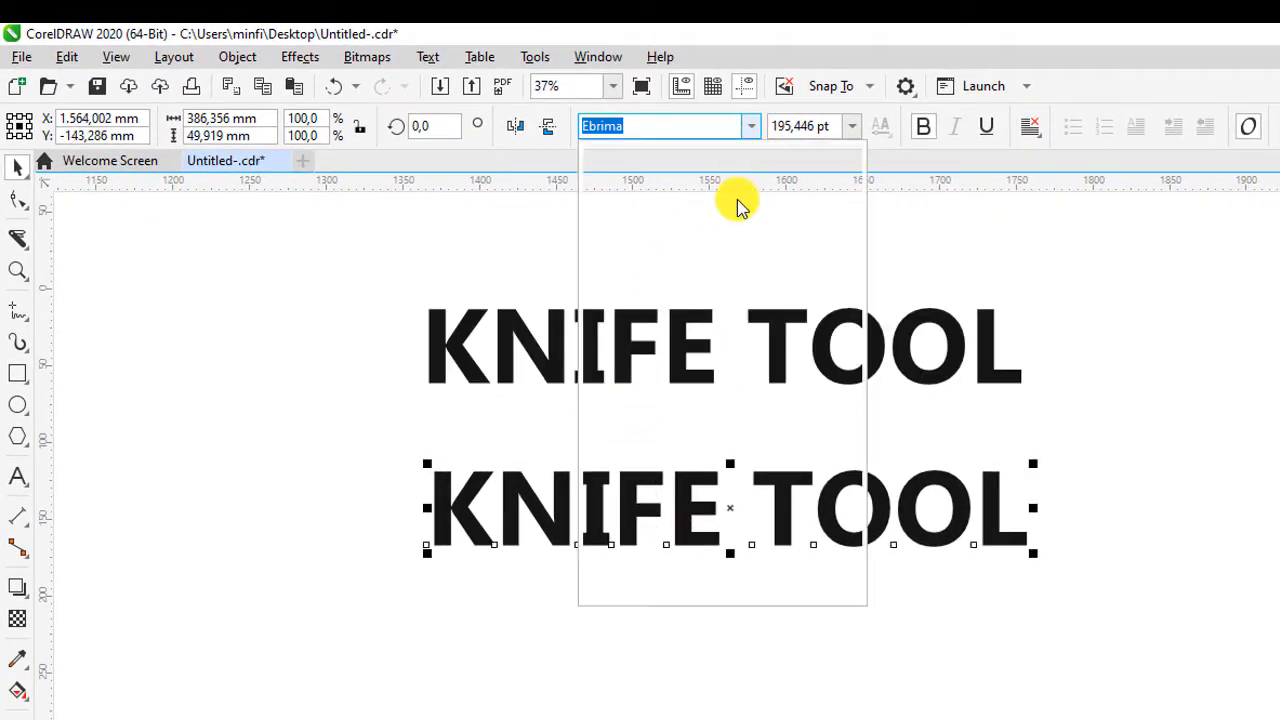
click(675, 222)
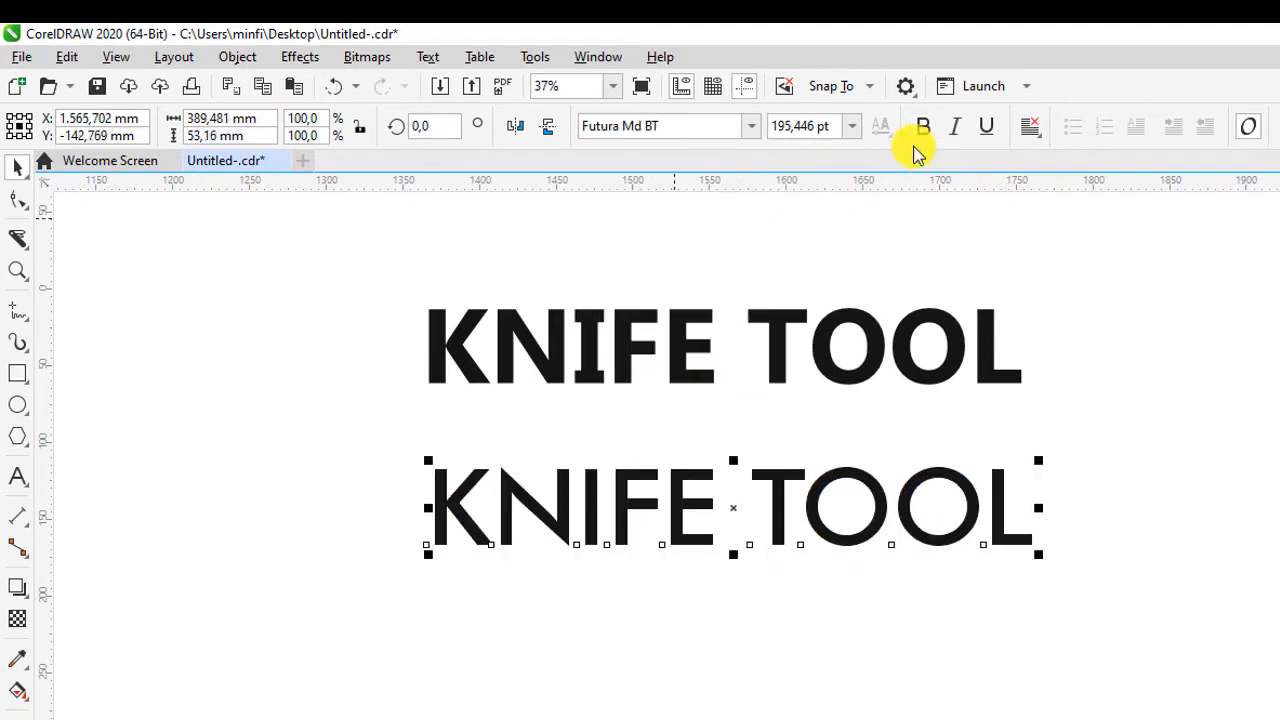
click(925, 140)
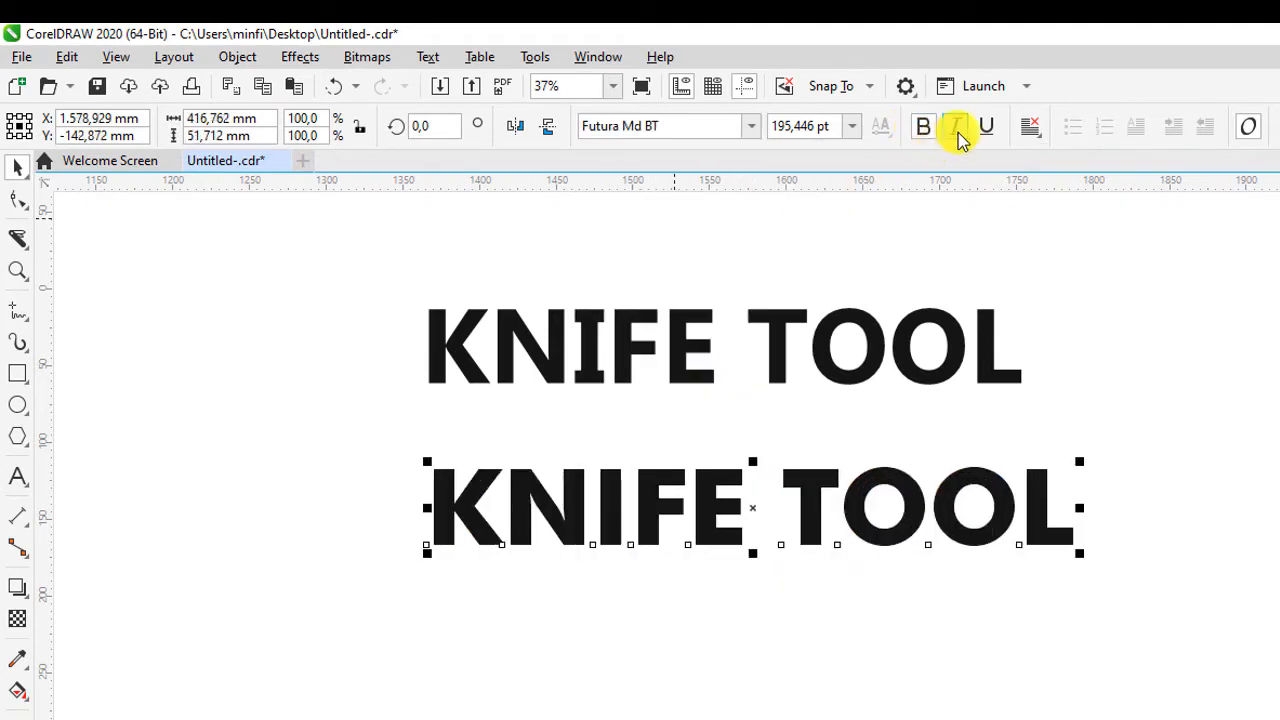
drag(803, 486, 766, 495)
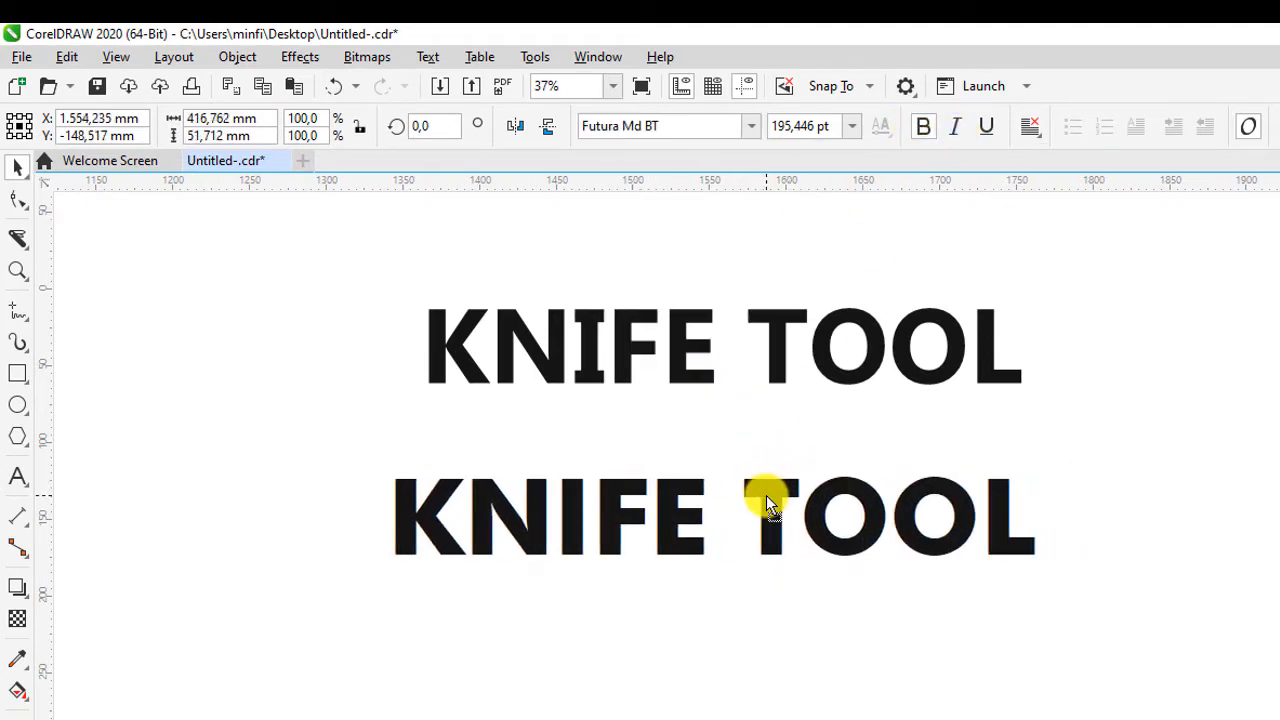
drag(766, 360, 765, 385)
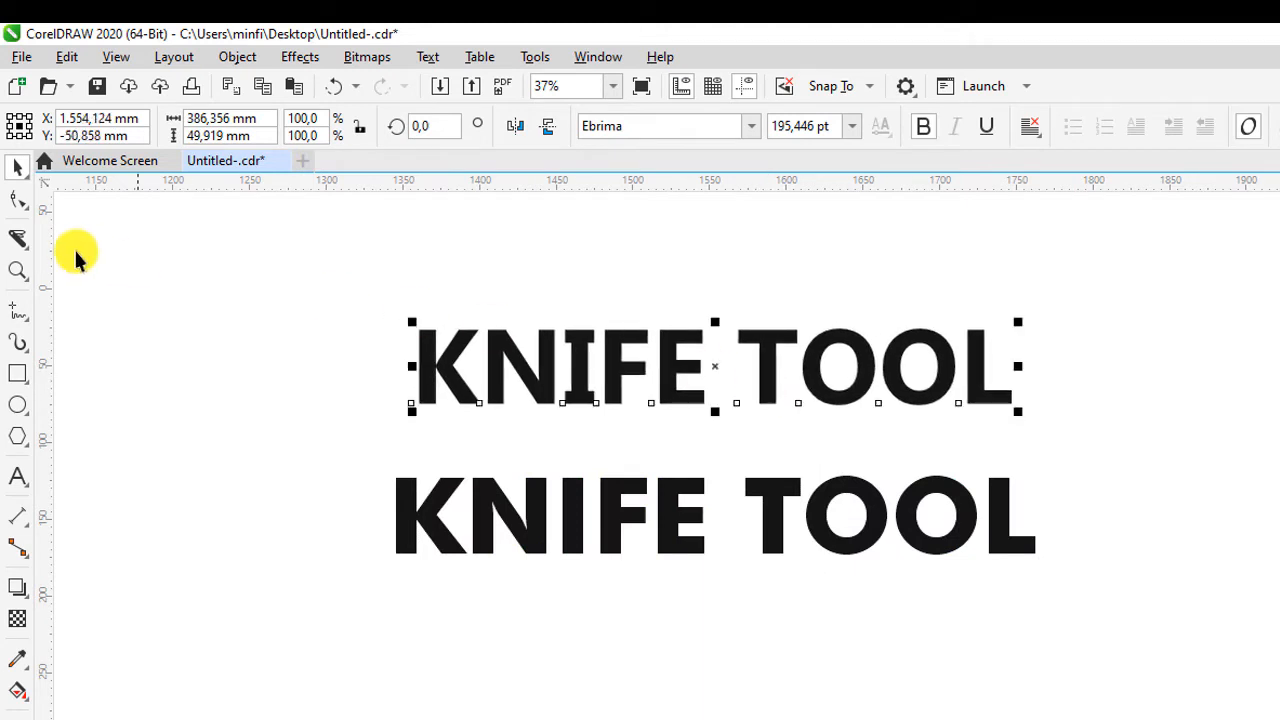
Slice the upper KNIFE TOOL text across its whole width with a wavy freehand Knife cut
click(15, 243)
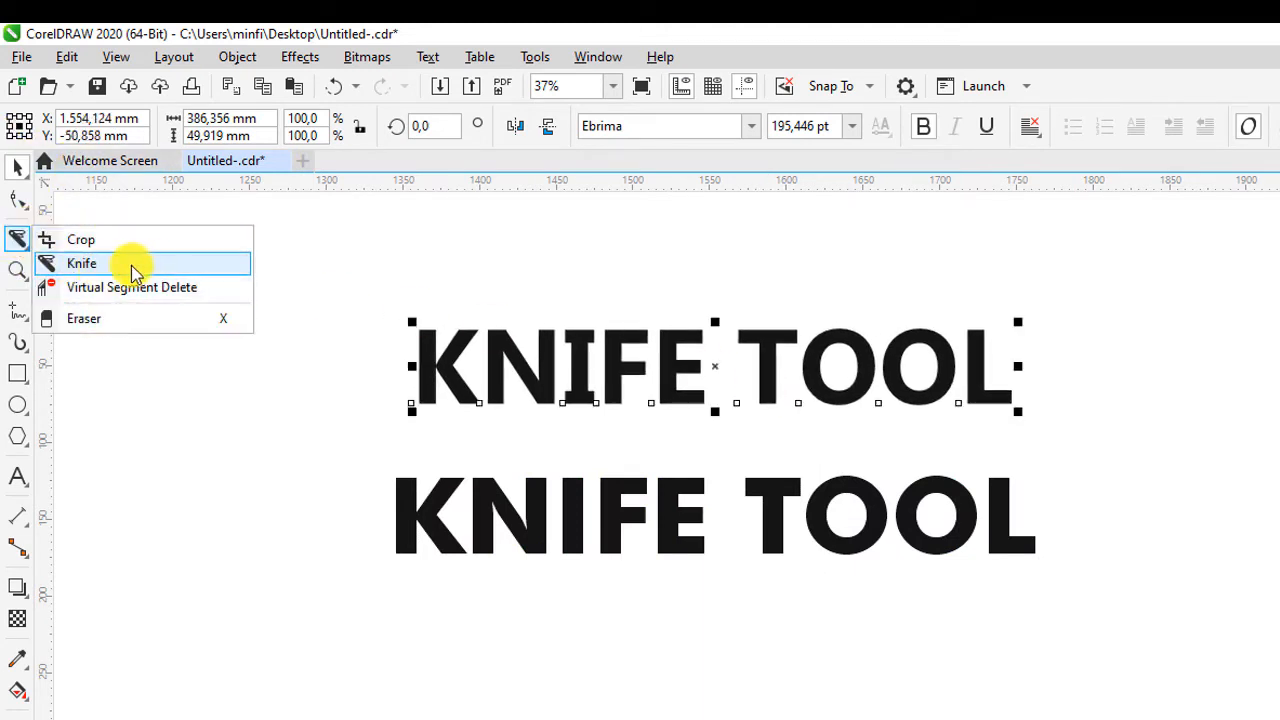
click(94, 268)
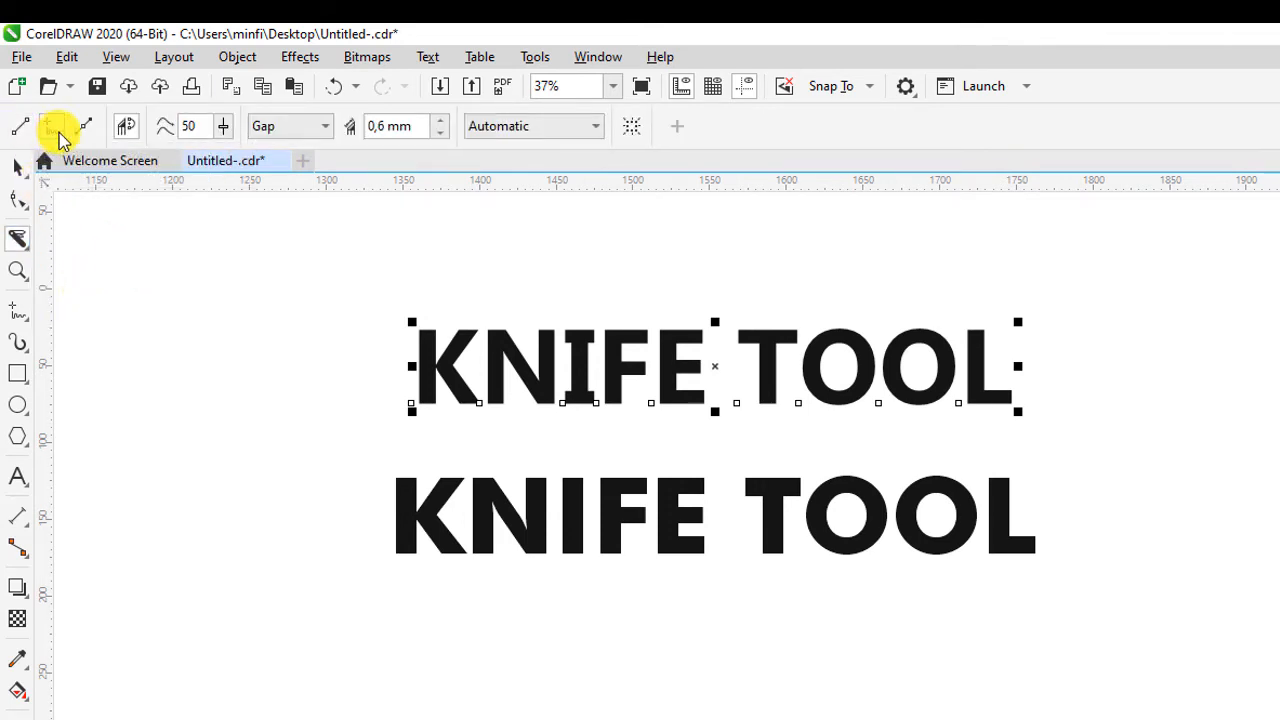
click(58, 135)
mouse_move(346, 283)
mouse_down()
mouse_move(343, 318)
mouse_move(943, 362)
mouse_move(1023, 404)
mouse_move(1105, 410)
mouse_up()
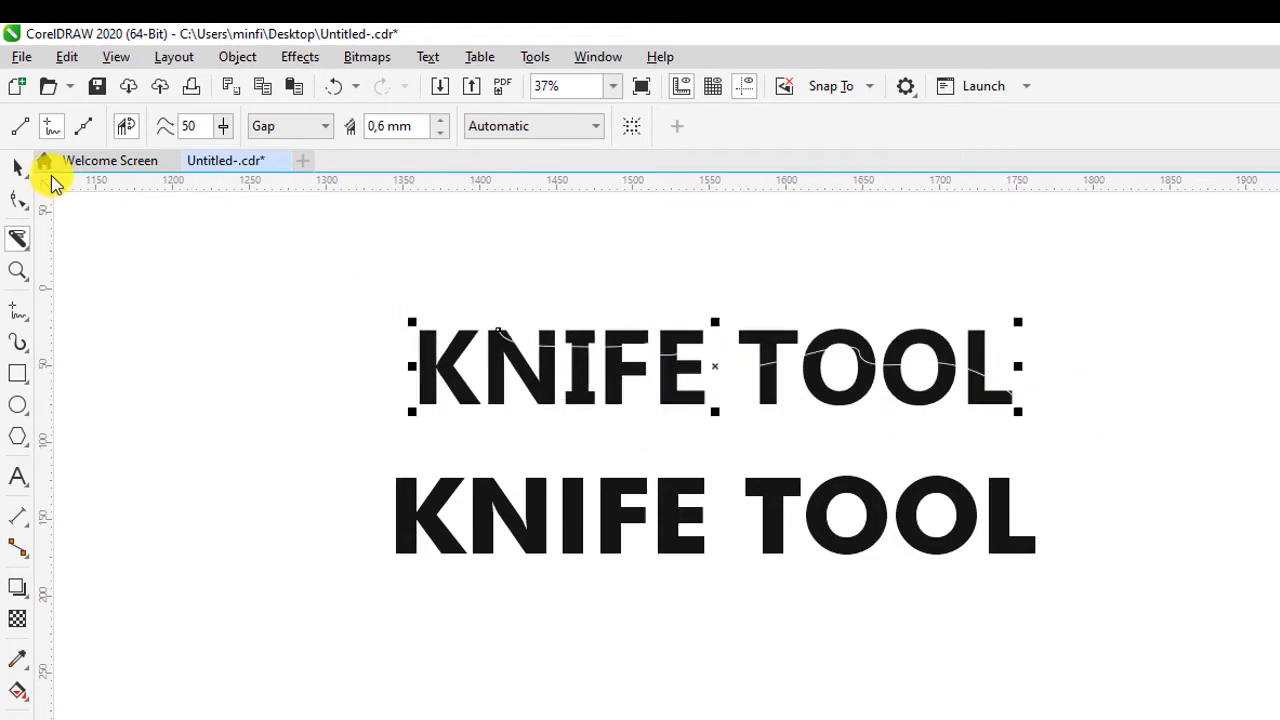
click(21, 168)
click(189, 267)
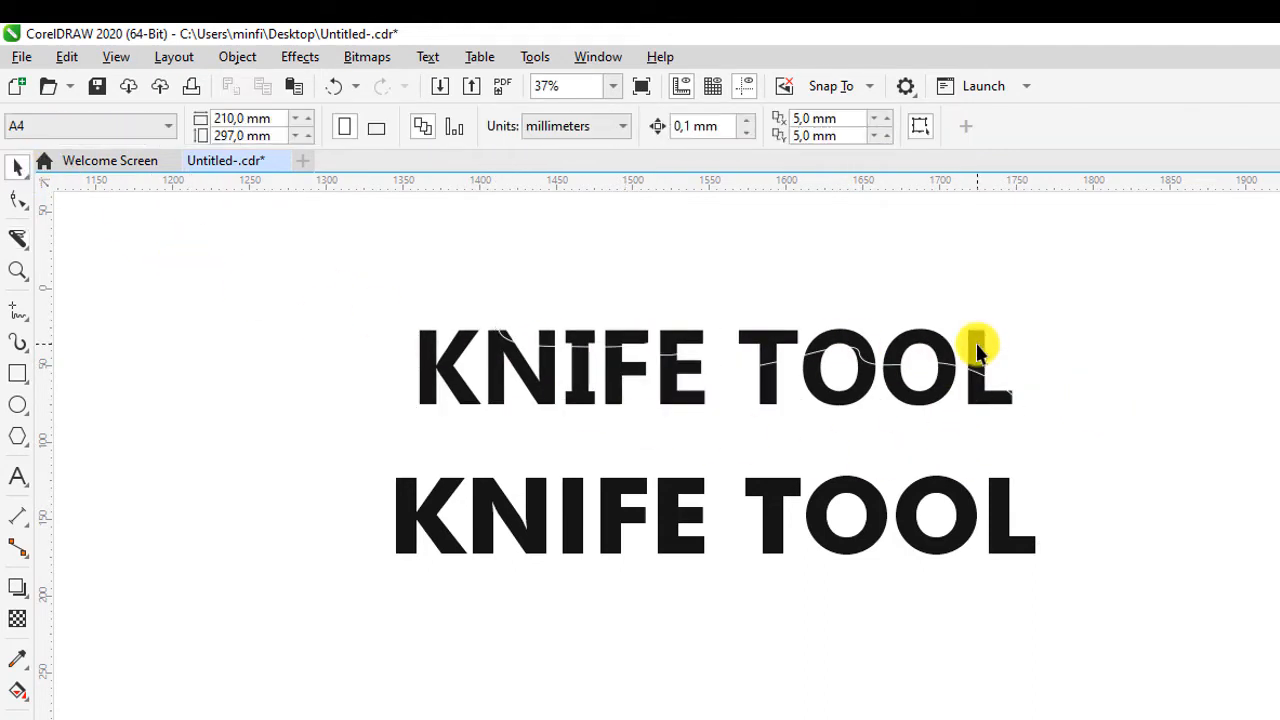
Pull the sliced top part away from the upper text, then undo both the move and the freehand cut
drag(975, 346, 986, 297)
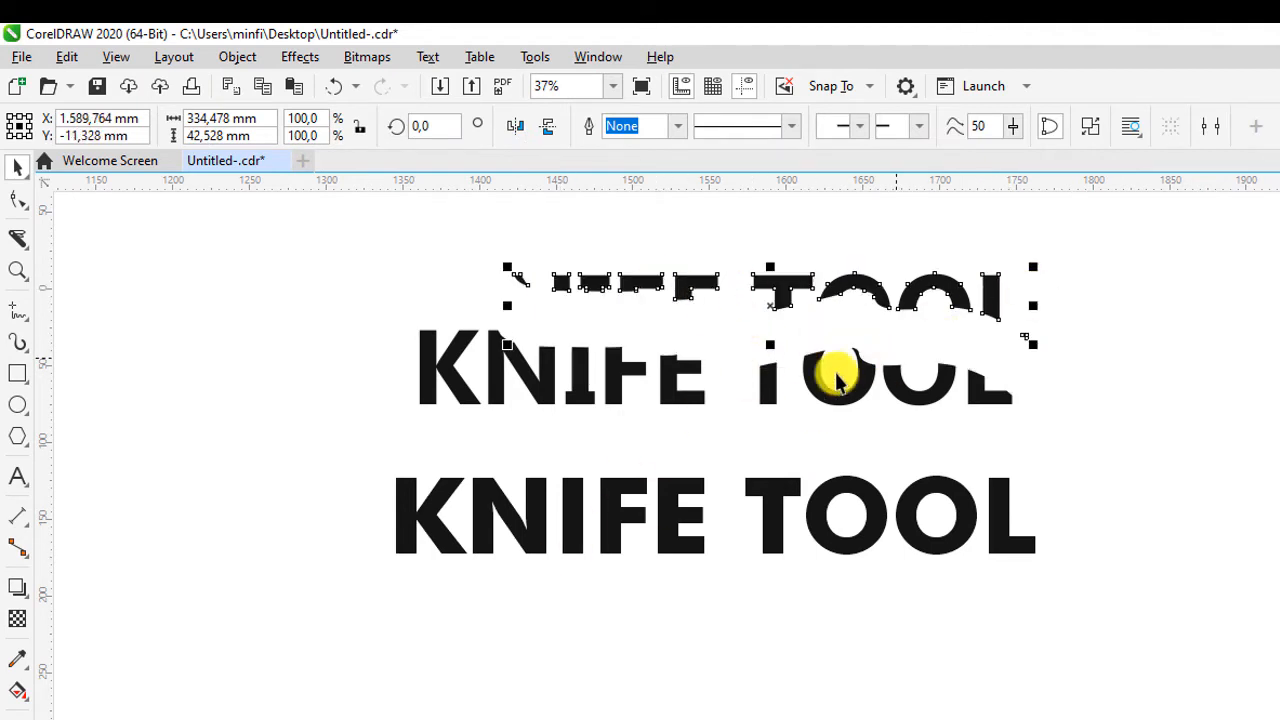
click(334, 87)
click(334, 87)
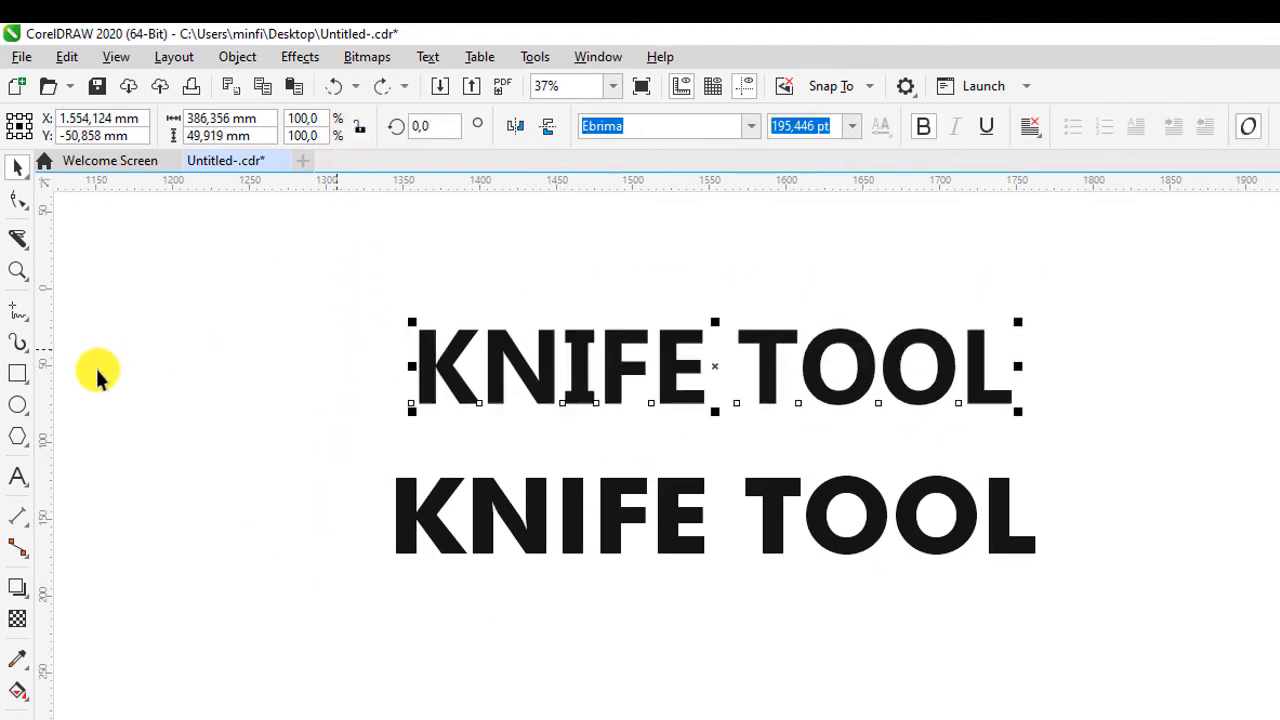
Slice the upper KNIFE TOOL text with a straight 2-point Knife cut running diagonally from above the K down to the base of the L
click(20, 246)
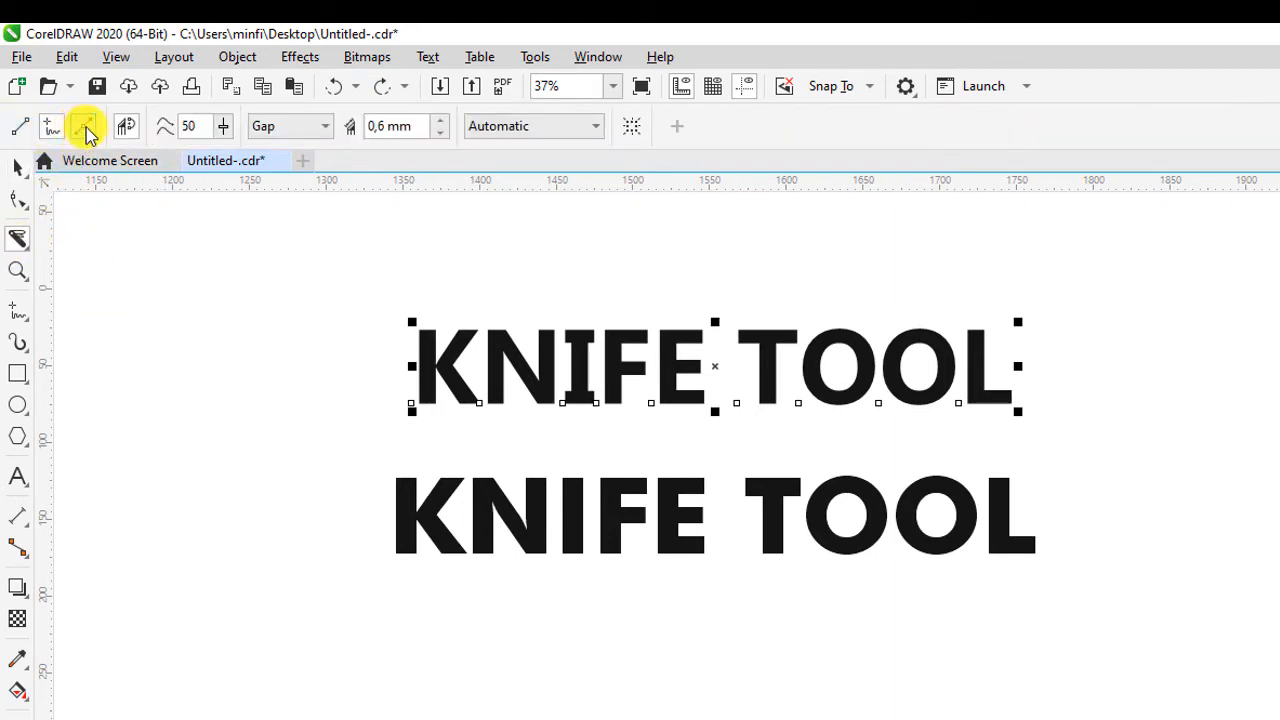
click(22, 128)
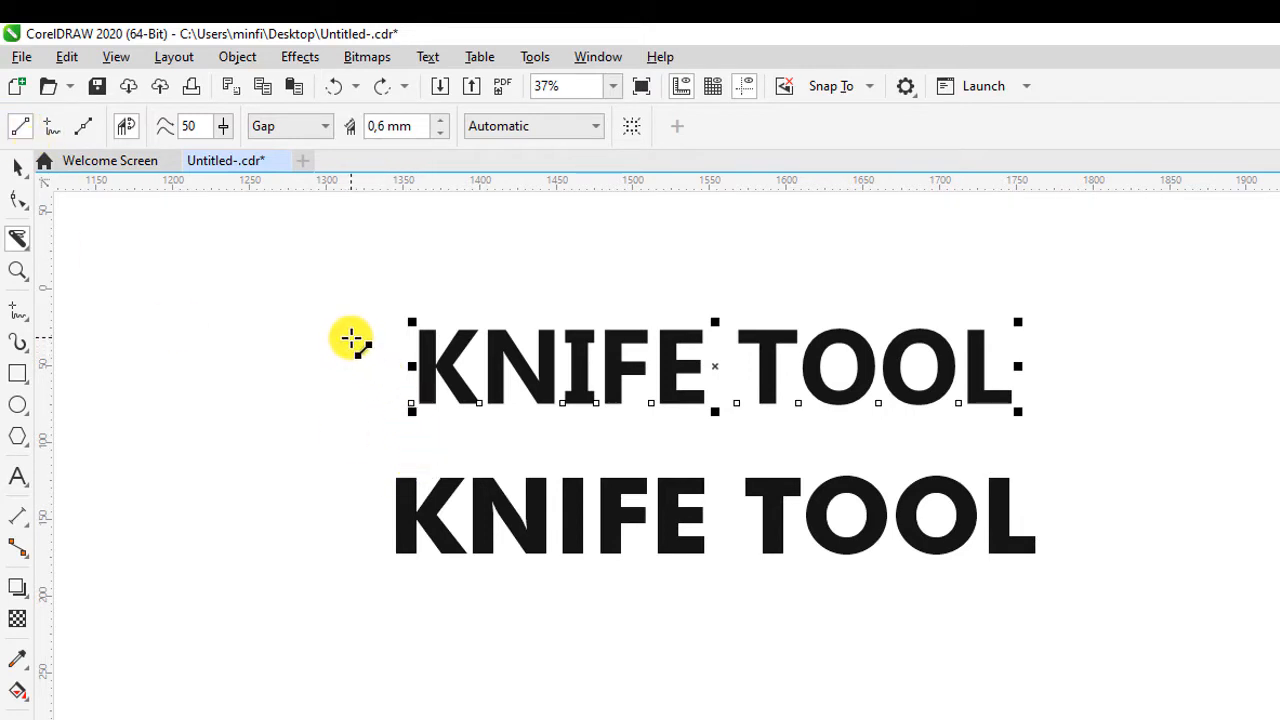
drag(342, 322, 1103, 409)
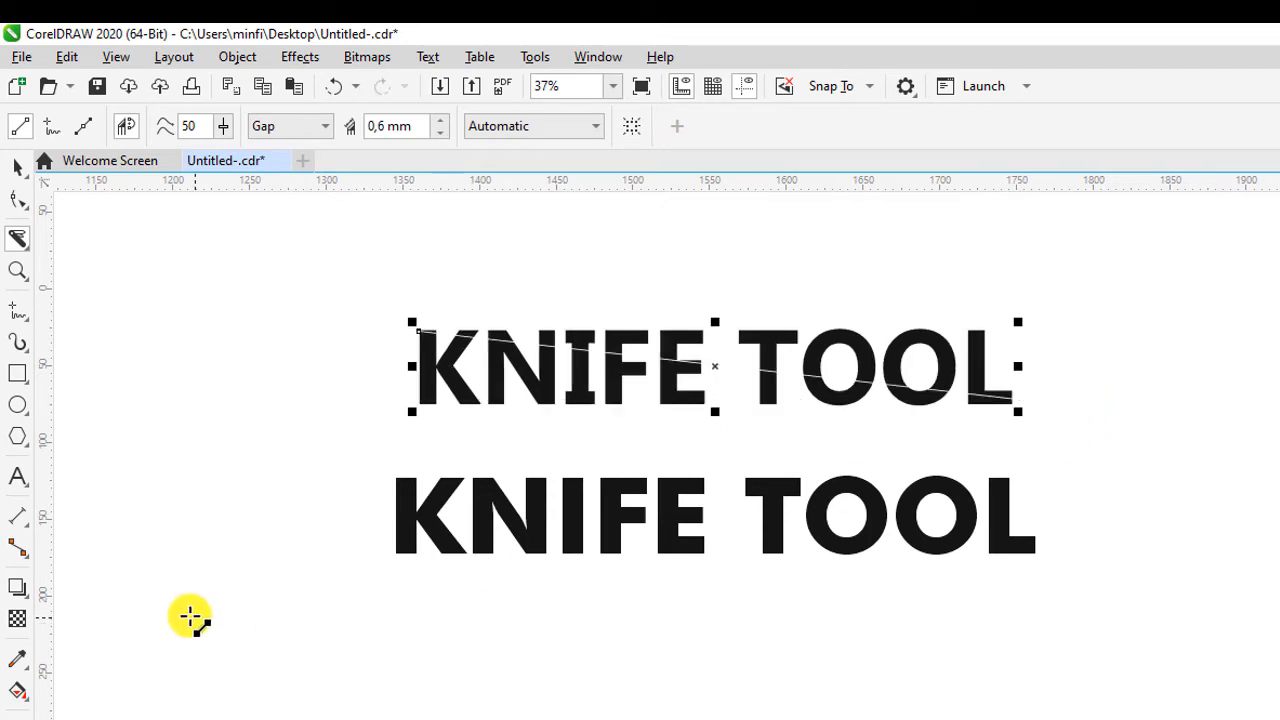
click(20, 168)
click(835, 352)
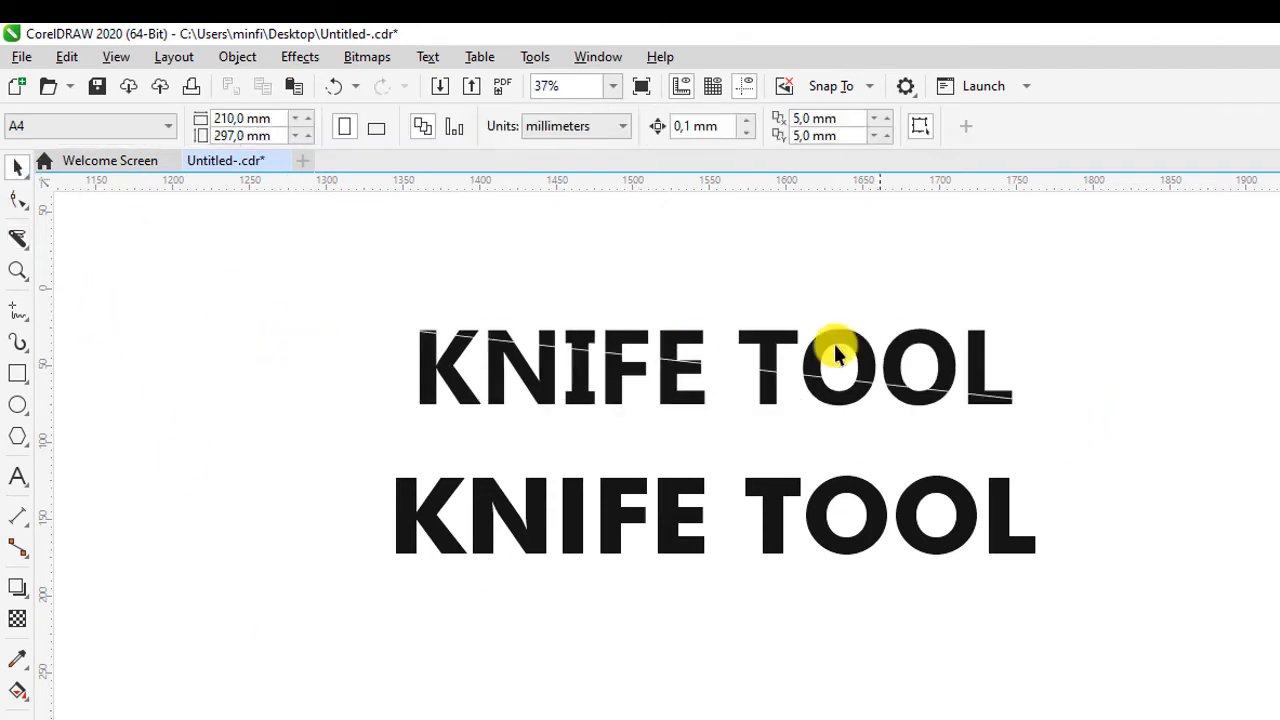
Fill the top piece of the sliced text with red and shift it slightly upward to open a gap along the cut
mouse_move(771, 348)
mouse_down()
mouse_move(785, 355)
mouse_move(778, 336)
mouse_up()
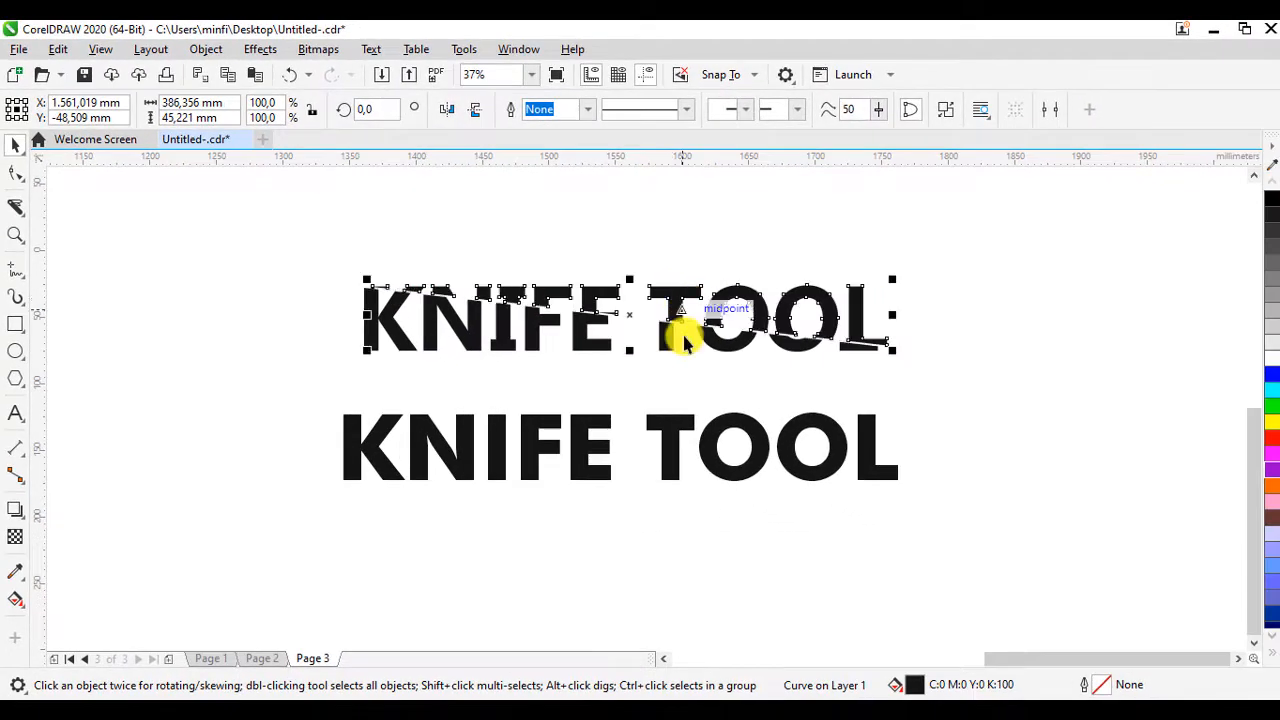
click(1272, 437)
click(895, 331)
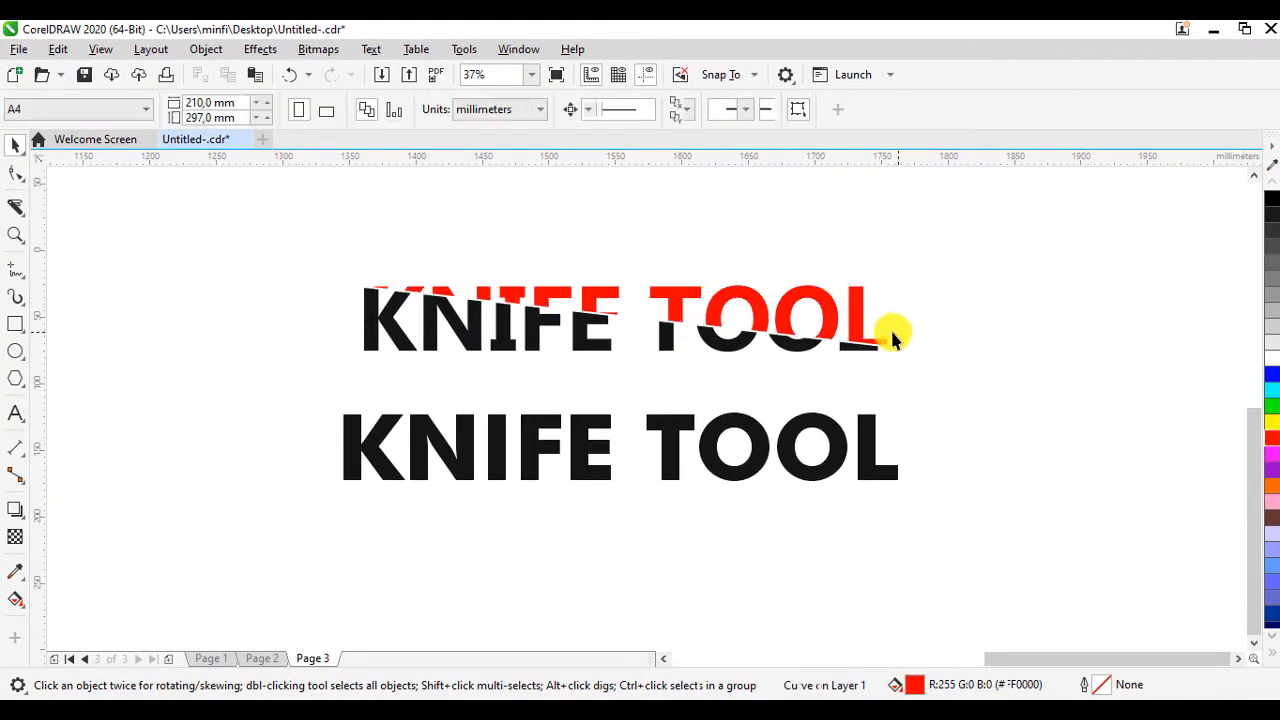
click(857, 327)
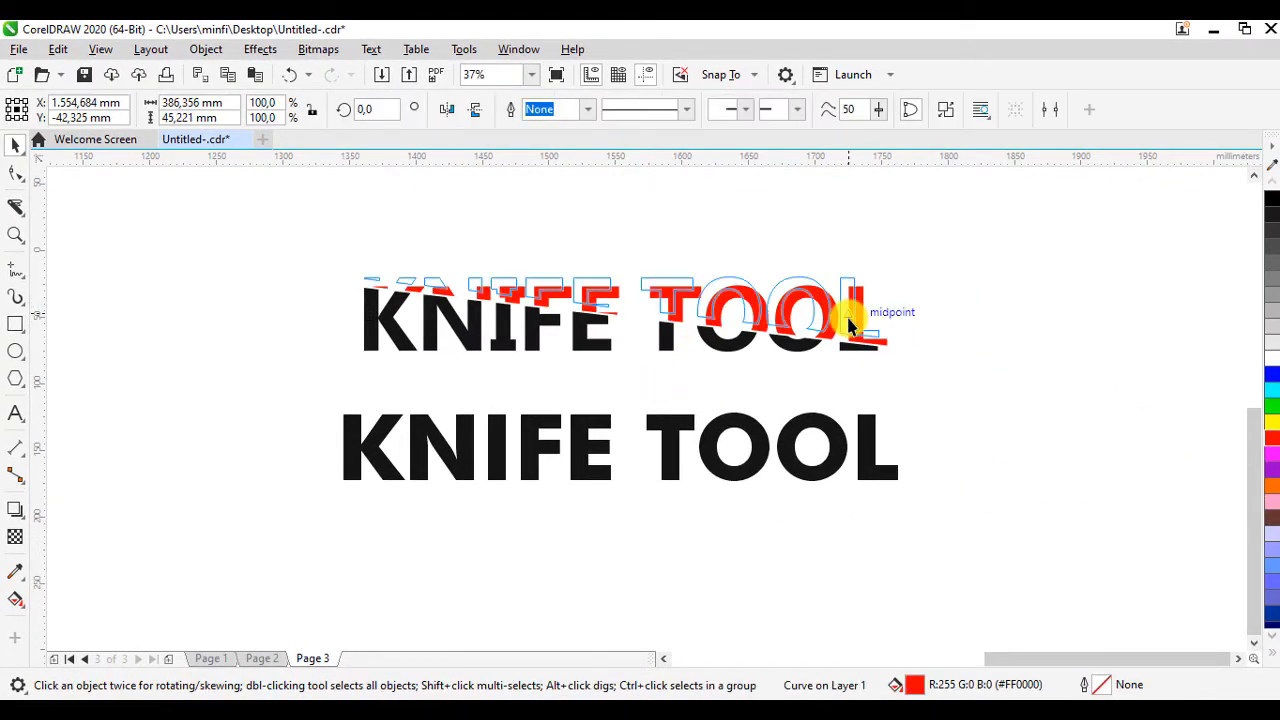
Fill the bottom piece of the sliced text with blue
click(580, 334)
click(1272, 376)
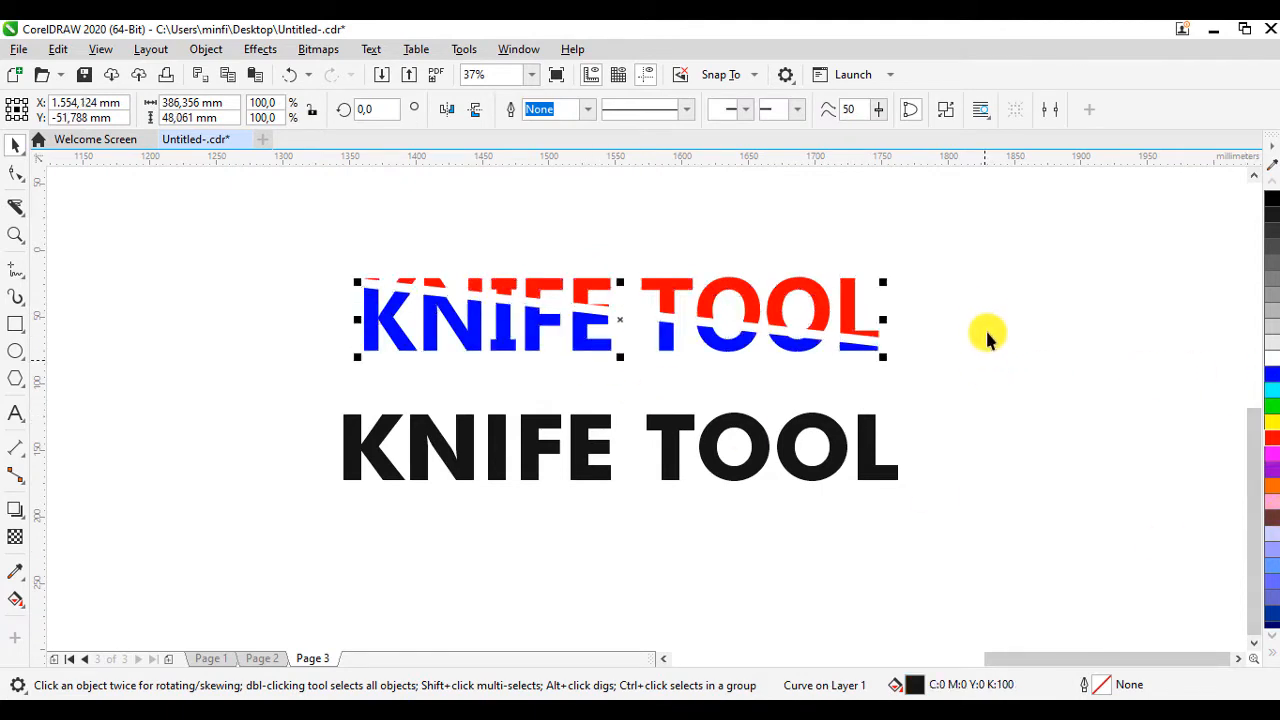
key(Escape)
click(706, 316)
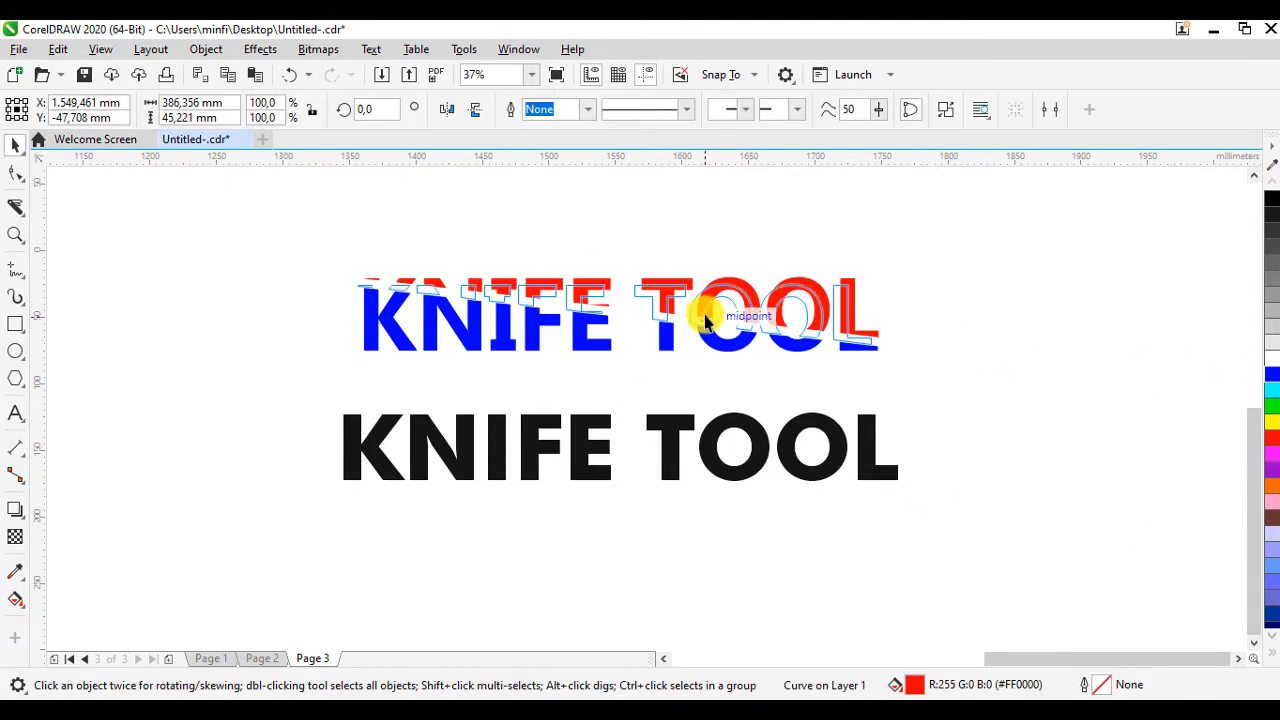
drag(706, 320, 700, 314)
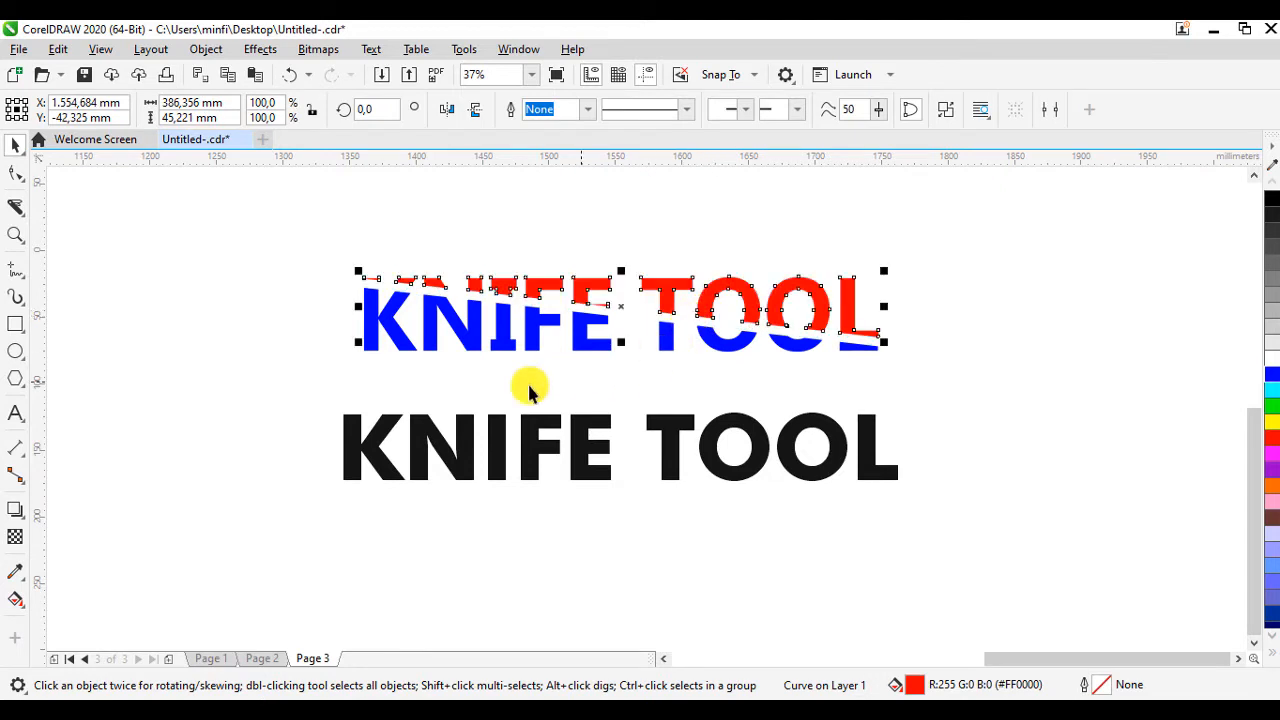
click(184, 455)
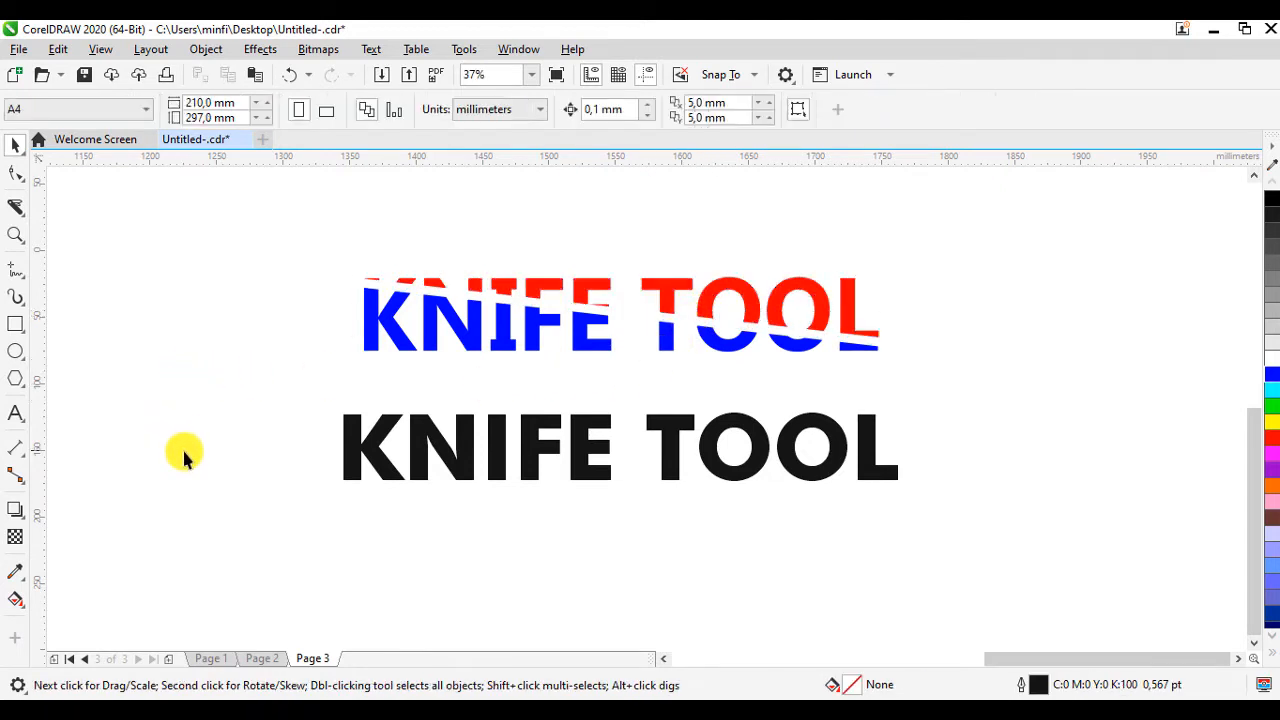
Slice the lower KNIFE TOOL text across its whole width with a curved Knife cut in Bézier mode
click(465, 453)
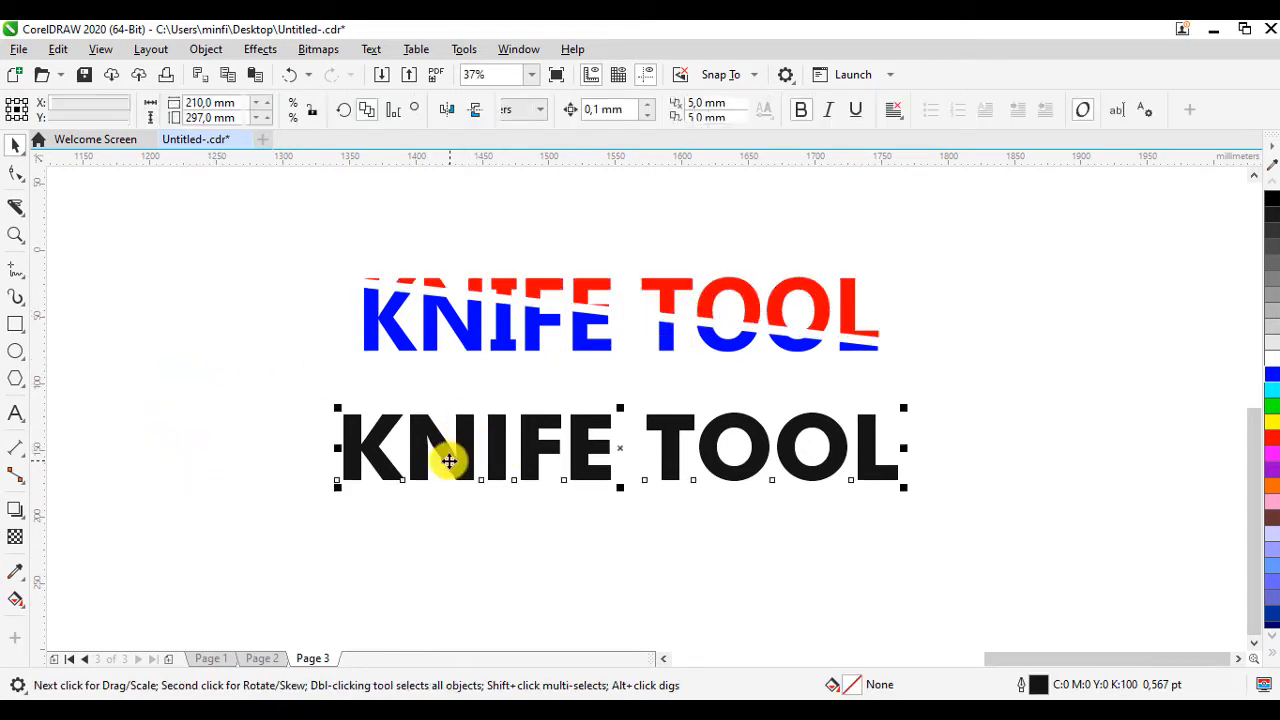
click(22, 206)
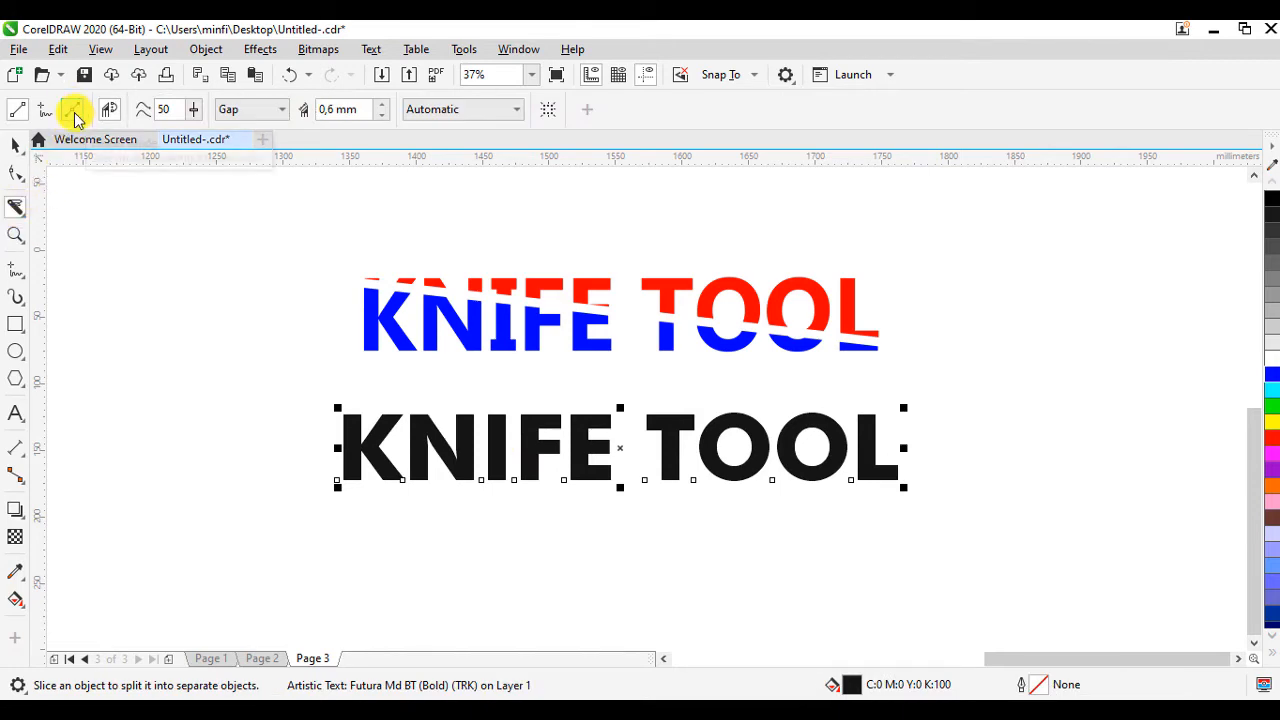
click(75, 114)
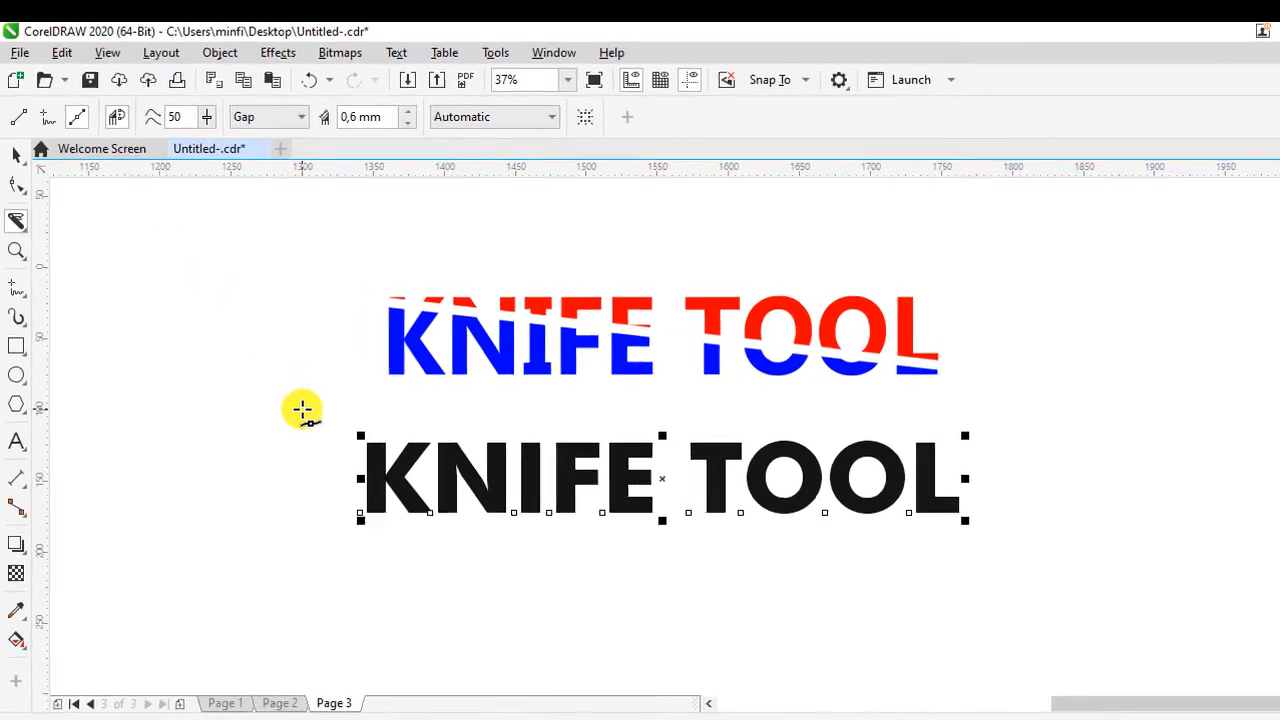
drag(321, 436, 385, 498)
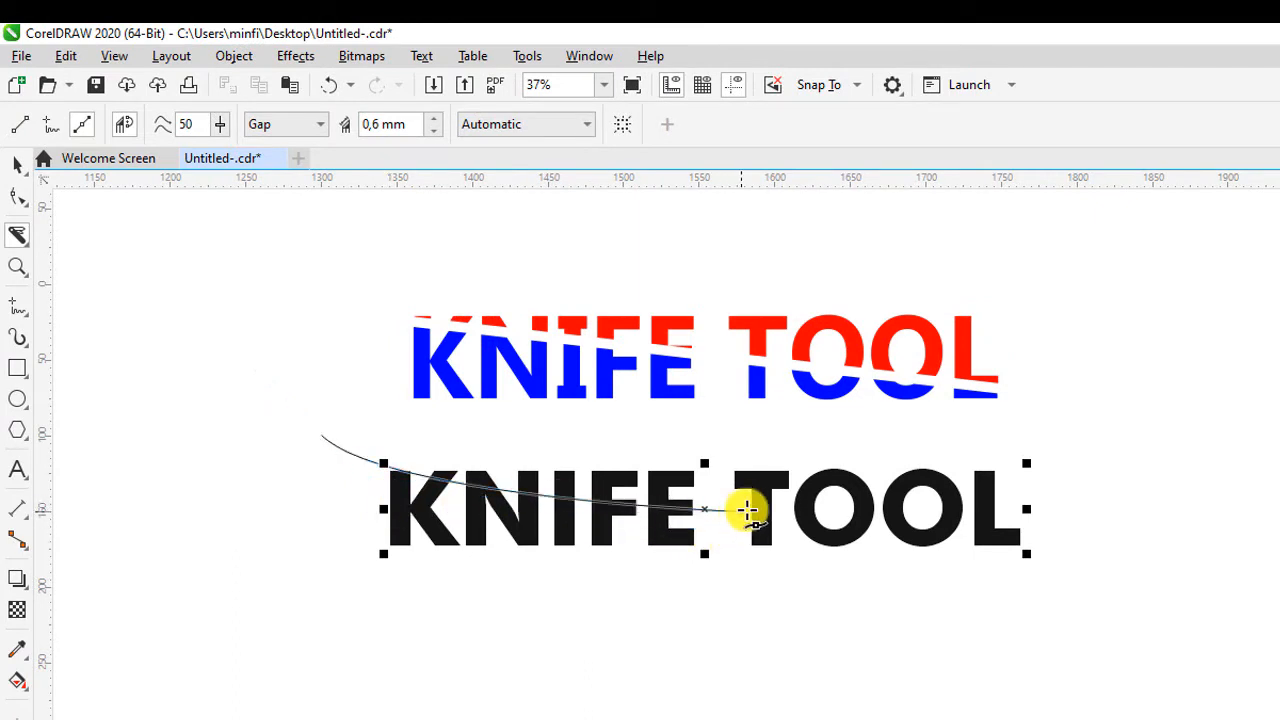
drag(745, 511, 890, 492)
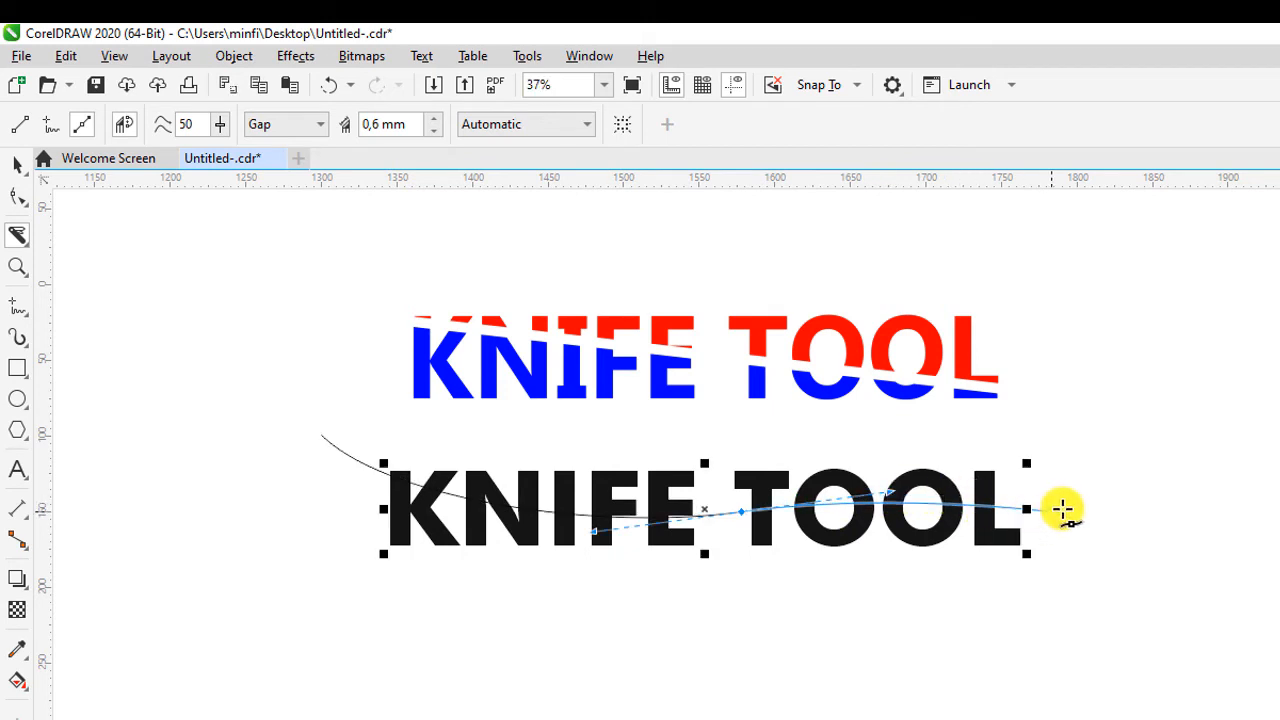
drag(1078, 506, 1110, 460)
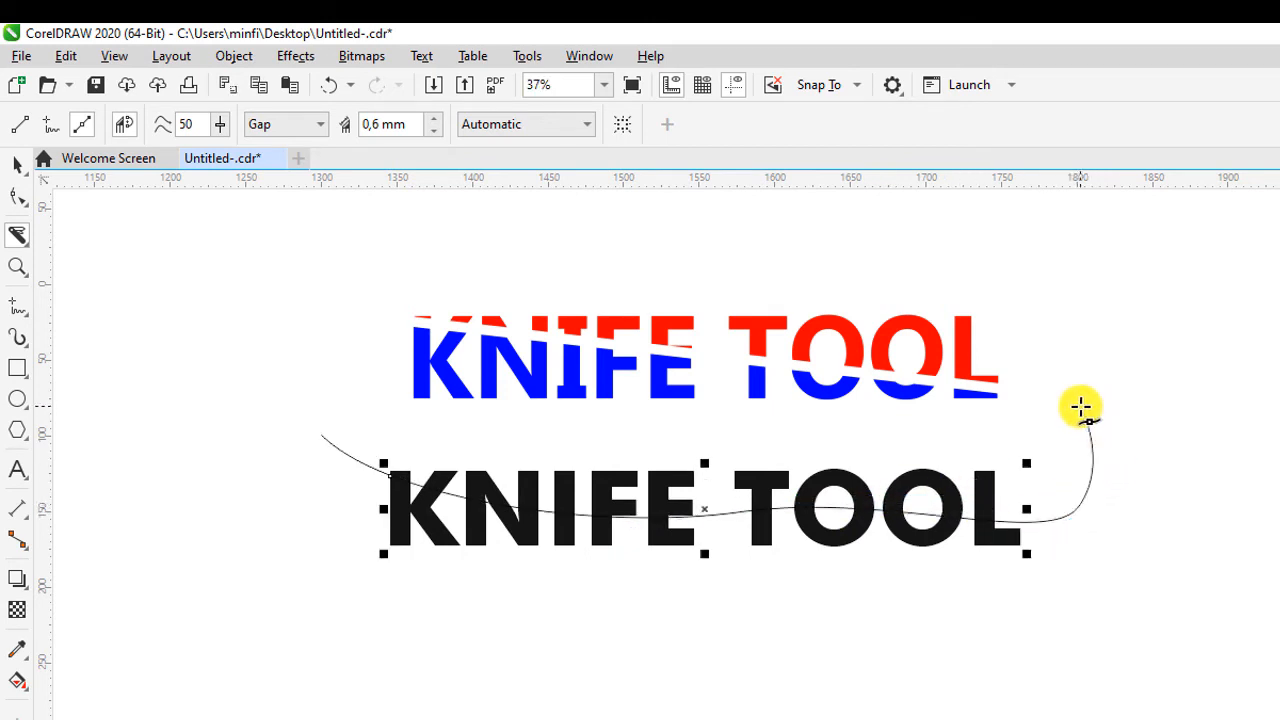
click(1081, 406)
click(15, 168)
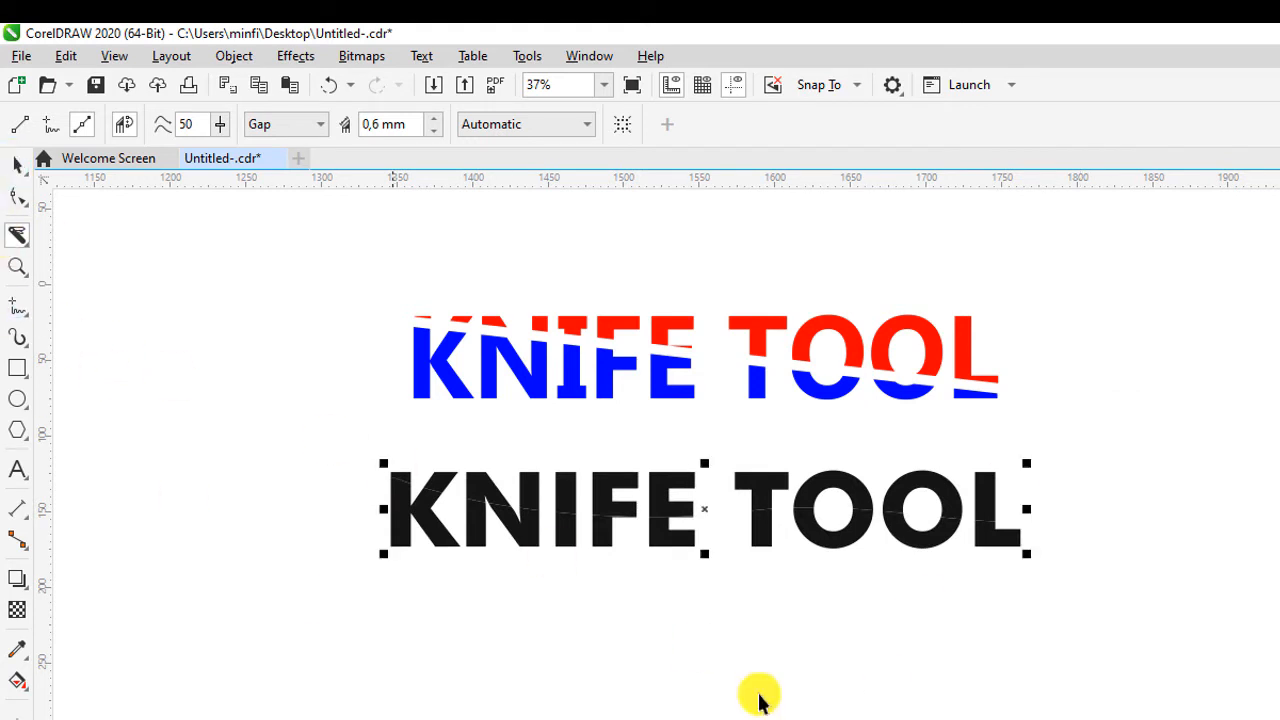
click(1190, 370)
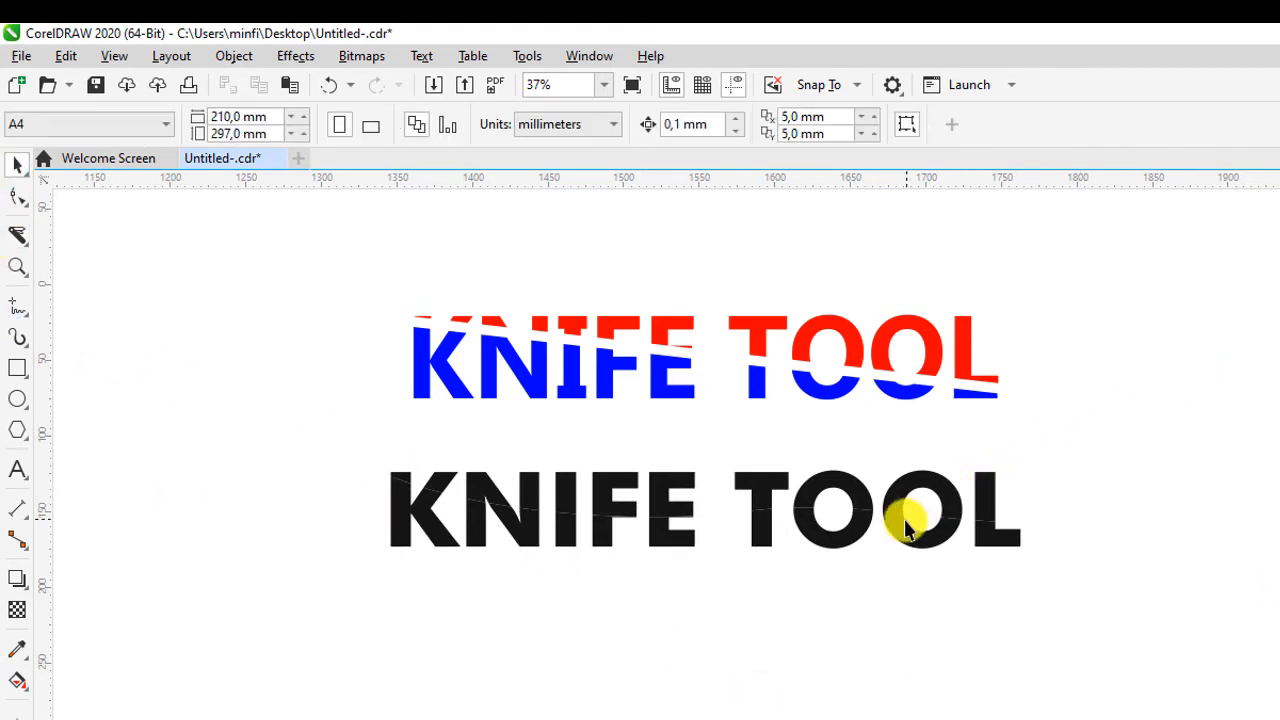
Shift the bottom piece of the lower KNIFE TOOL text slightly downward to open a gap along the cut, nudging it left into alignment
click(851, 545)
drag(851, 545, 818, 548)
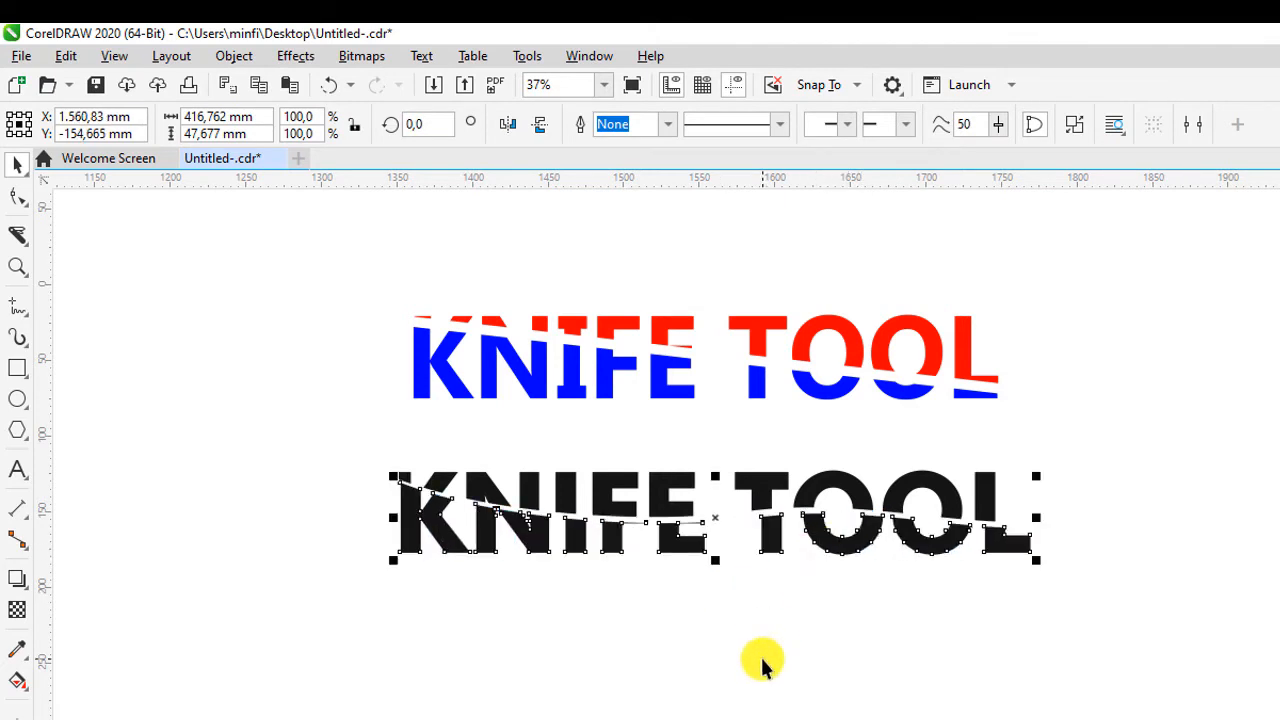
key(Left)
key(Left)
key(Left)
key(Left)
key(Left)
key(Left)
key(Left)
key(Left)
key(Left)
key(Left)
key(Left)
key(Left)
key(Left)
key(Left)
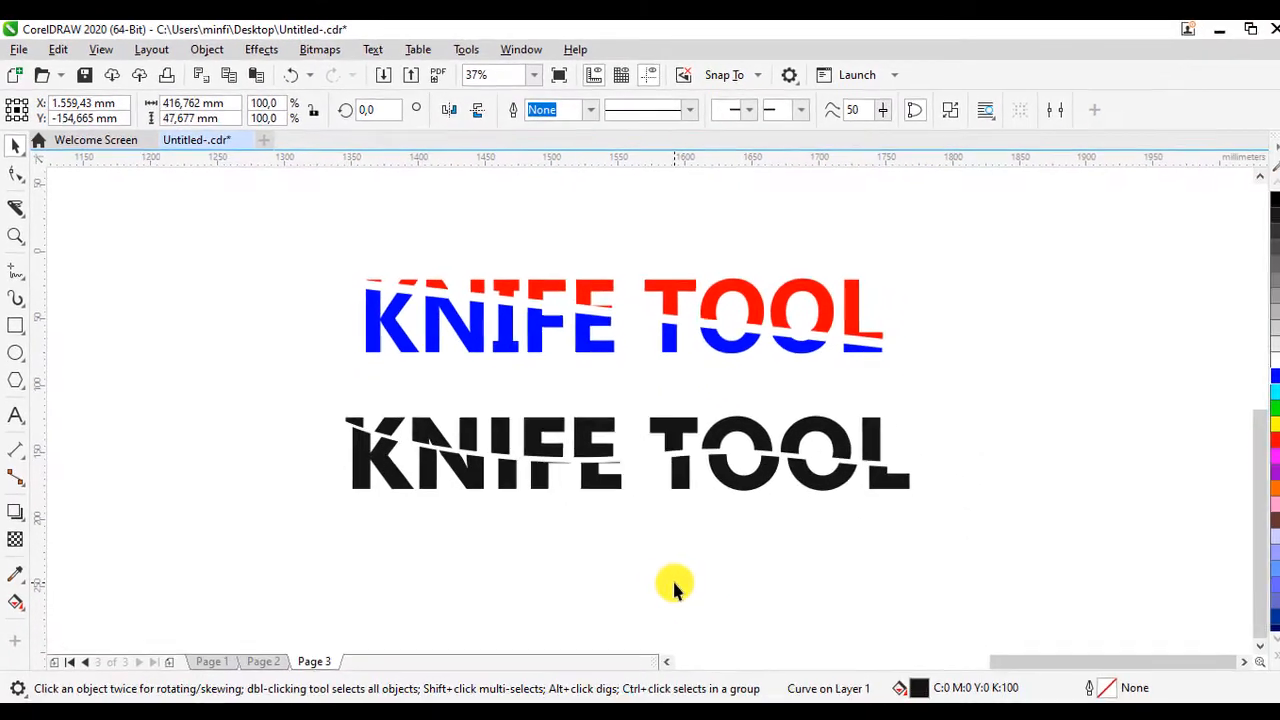
key(Left)
key(Left)
key(Left)
key(Left)
key(Left)
key(Left)
key(Left)
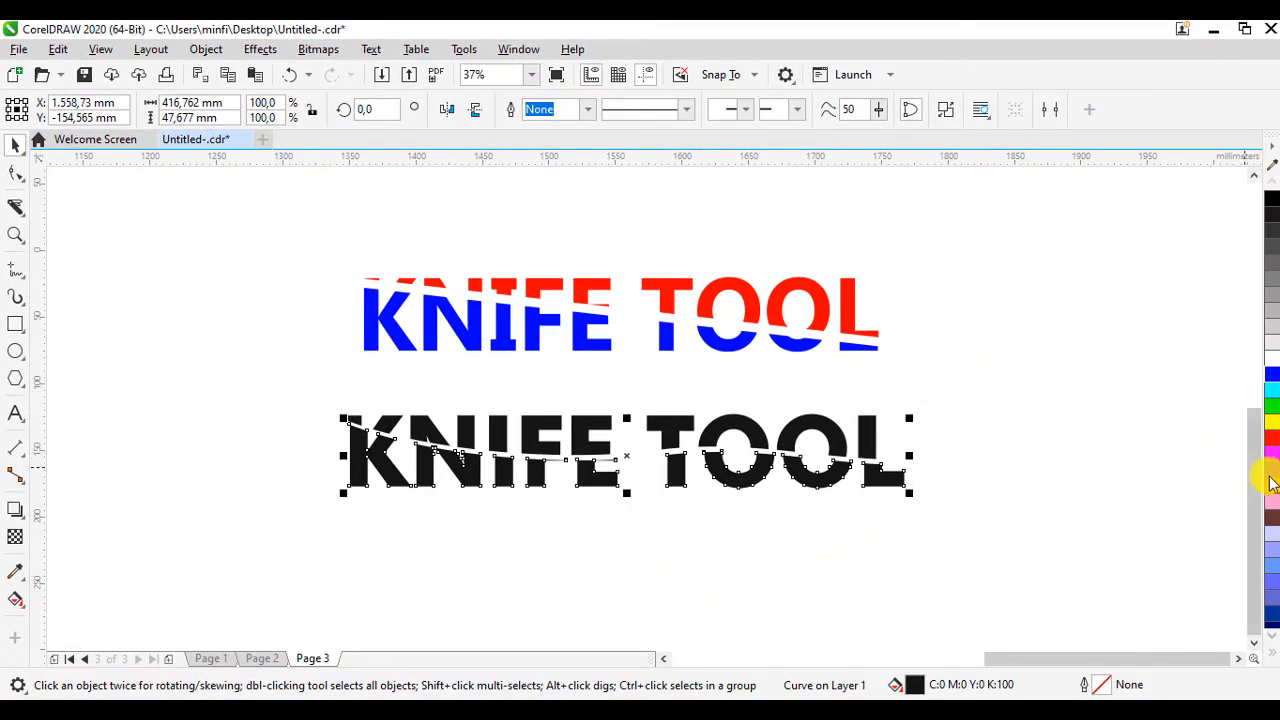
Fill the bottom piece of the lower text with purple and its top piece with green
drag(1268, 477, 870, 462)
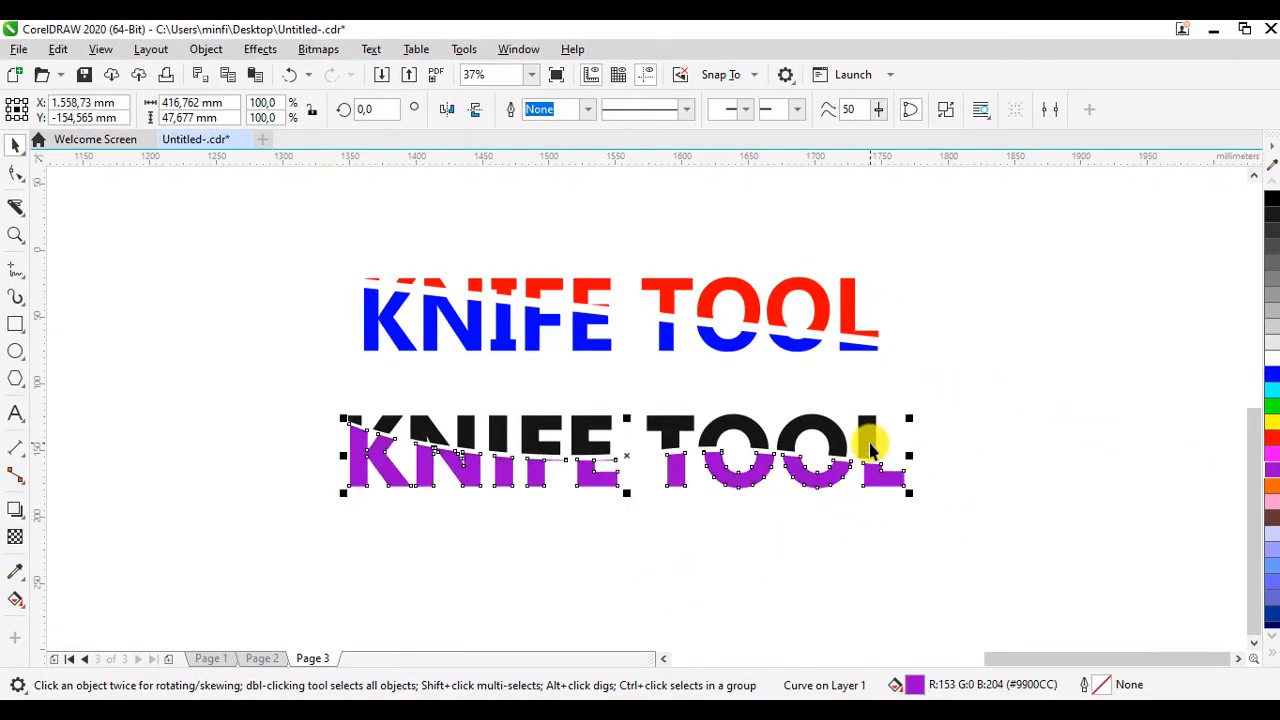
click(870, 450)
click(1272, 453)
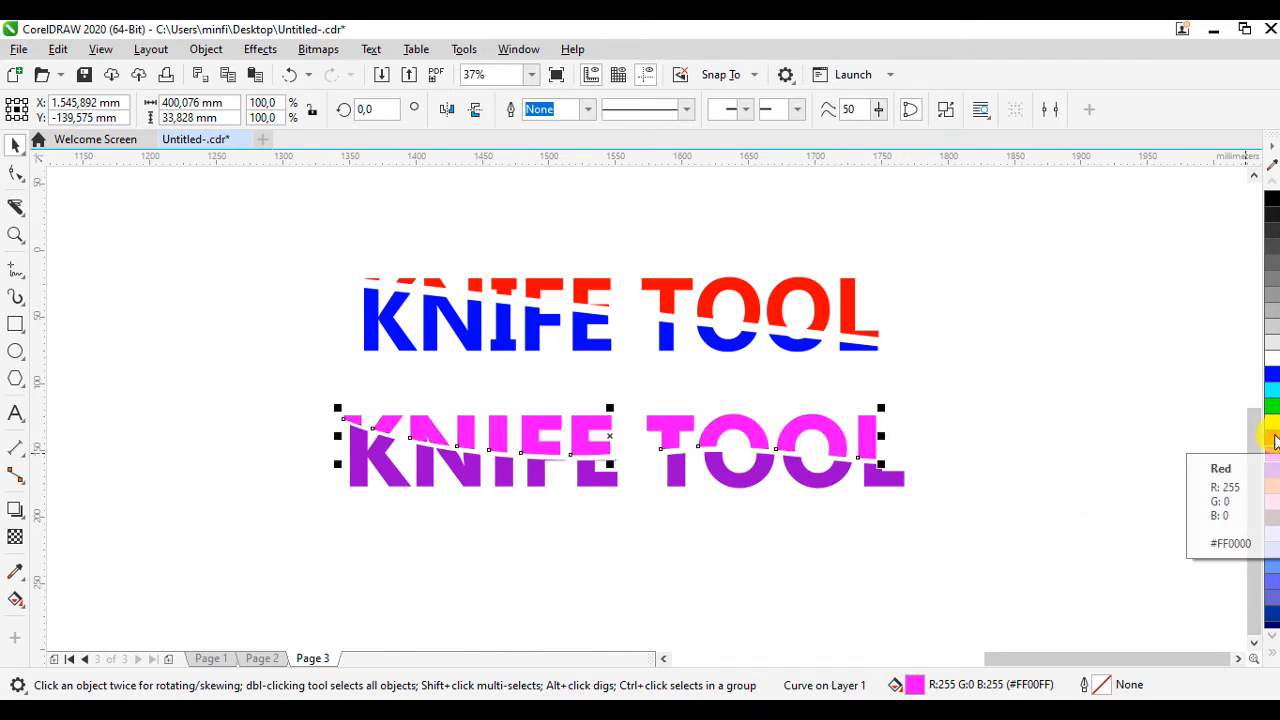
click(1272, 405)
click(1005, 420)
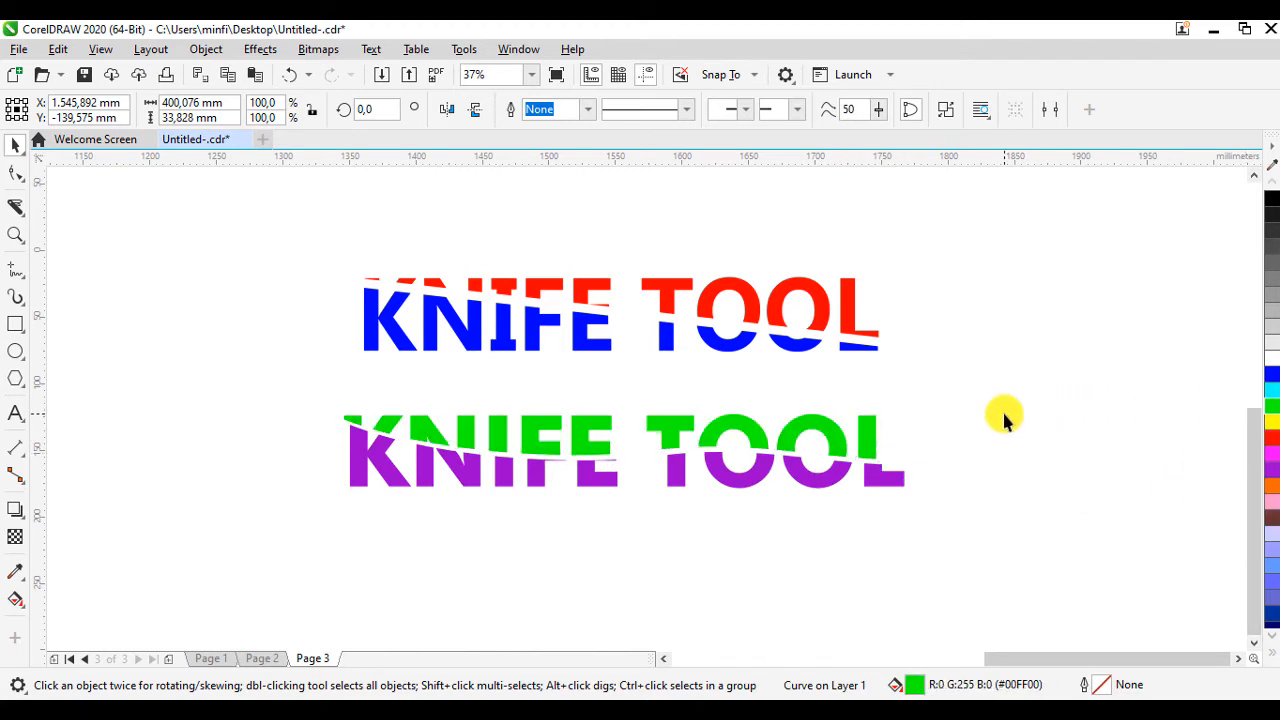
Move the purple bottom piece slightly left and up to narrow the gap along the curved cut
click(817, 477)
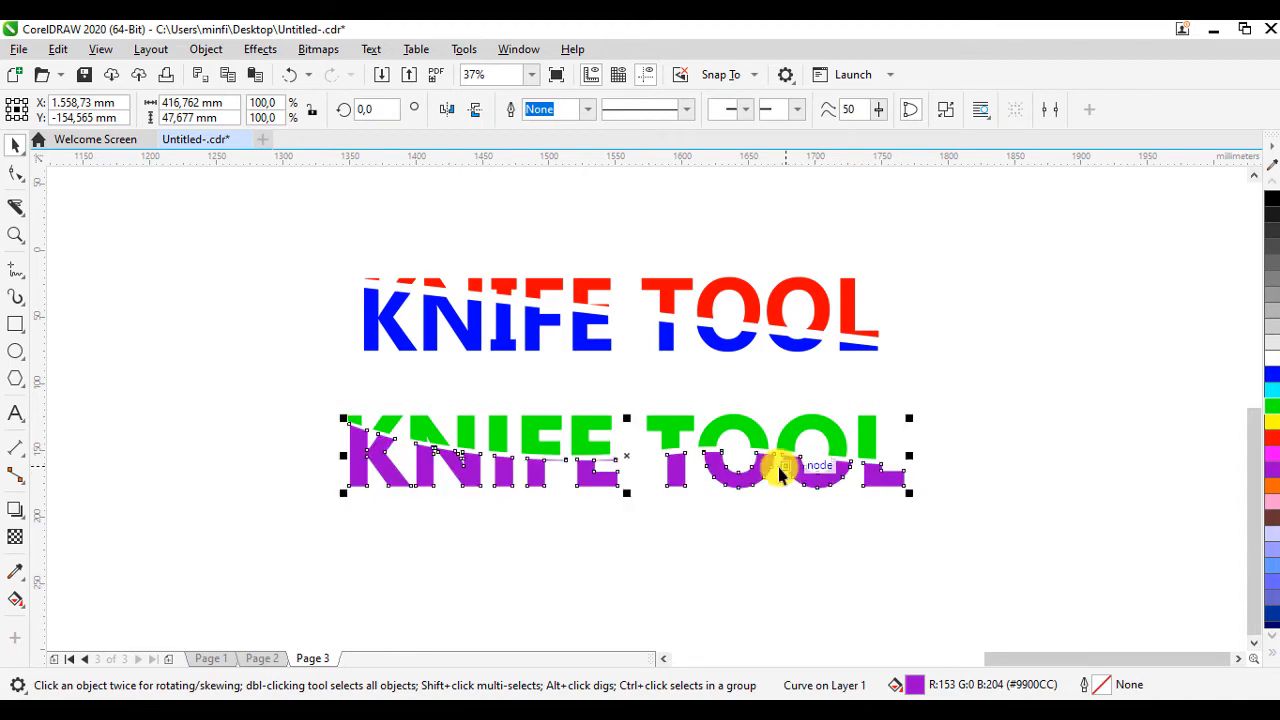
scroll(780, 474, up, 4)
drag(834, 477, 811, 471)
scroll(811, 471, down, 4)
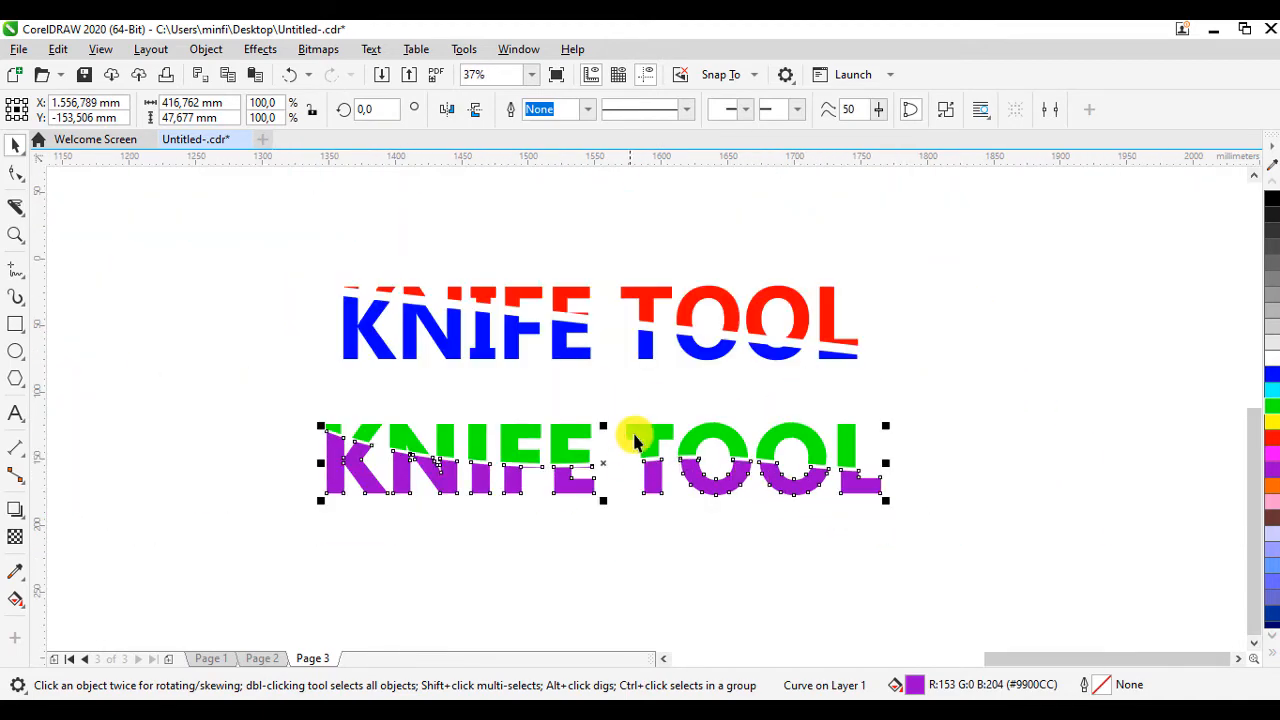
Move both pieces of the green and purple text up together, close beneath the red and blue text
drag(677, 394, 464, 405)
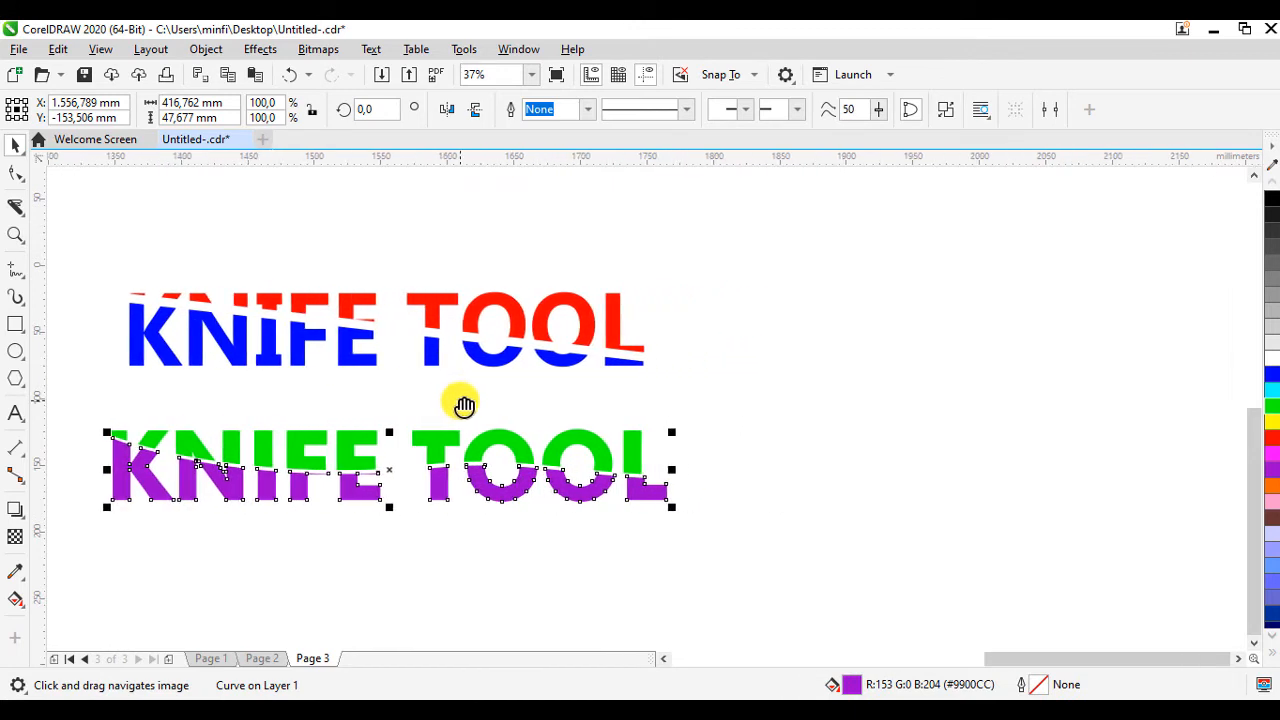
drag(741, 571, 79, 405)
drag(341, 451, 345, 432)
click(368, 183)
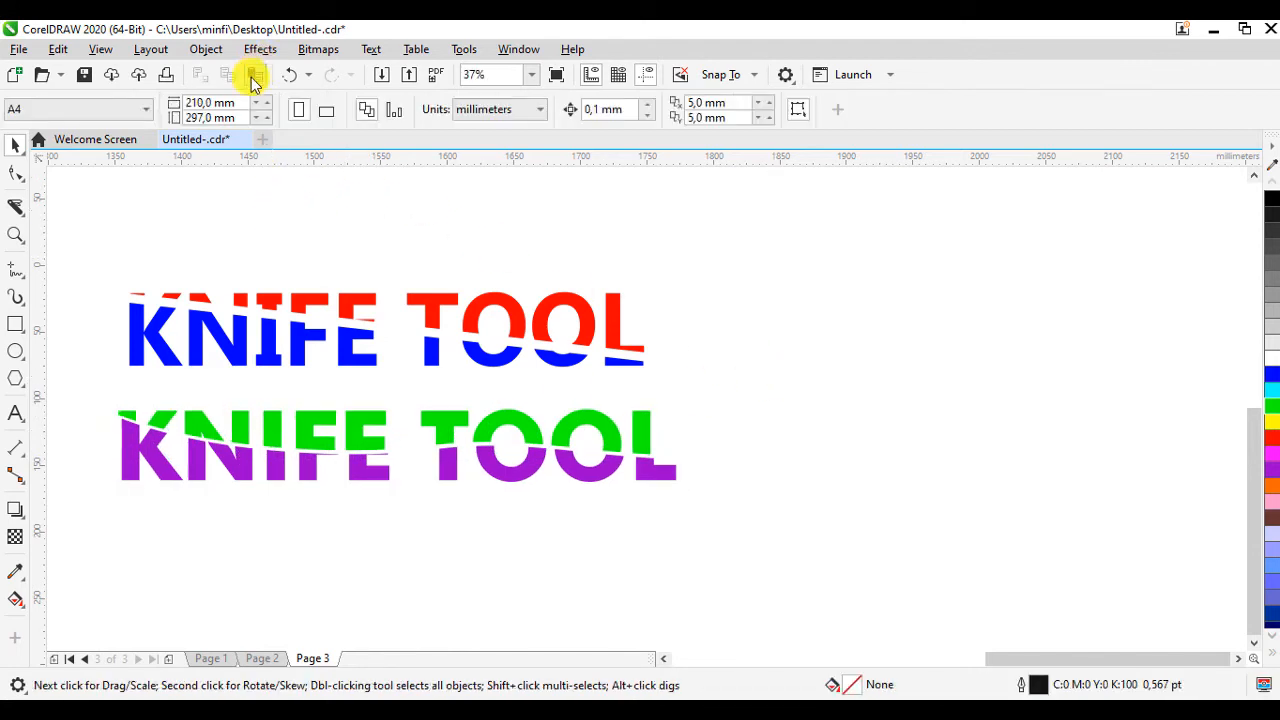
Paste the copied airplane photo and move it off the page to the right of the KNIFE TOOL texts
click(257, 78)
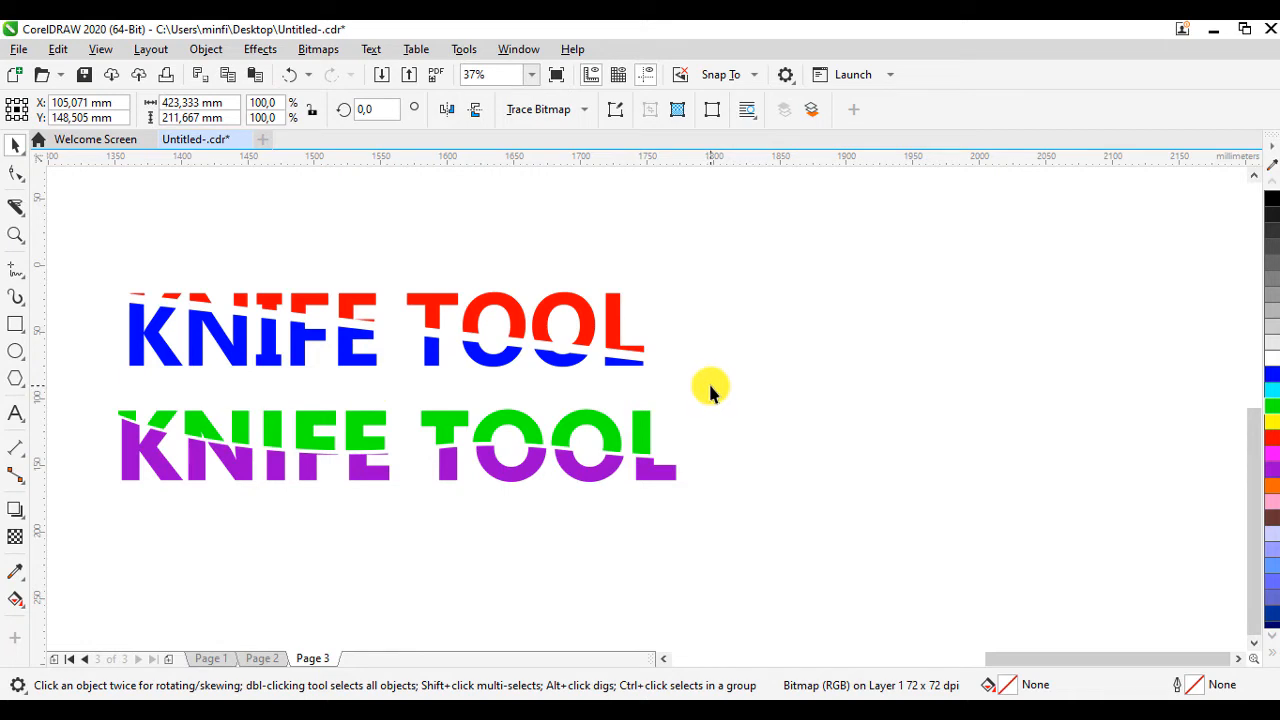
scroll(710, 390, down, 5)
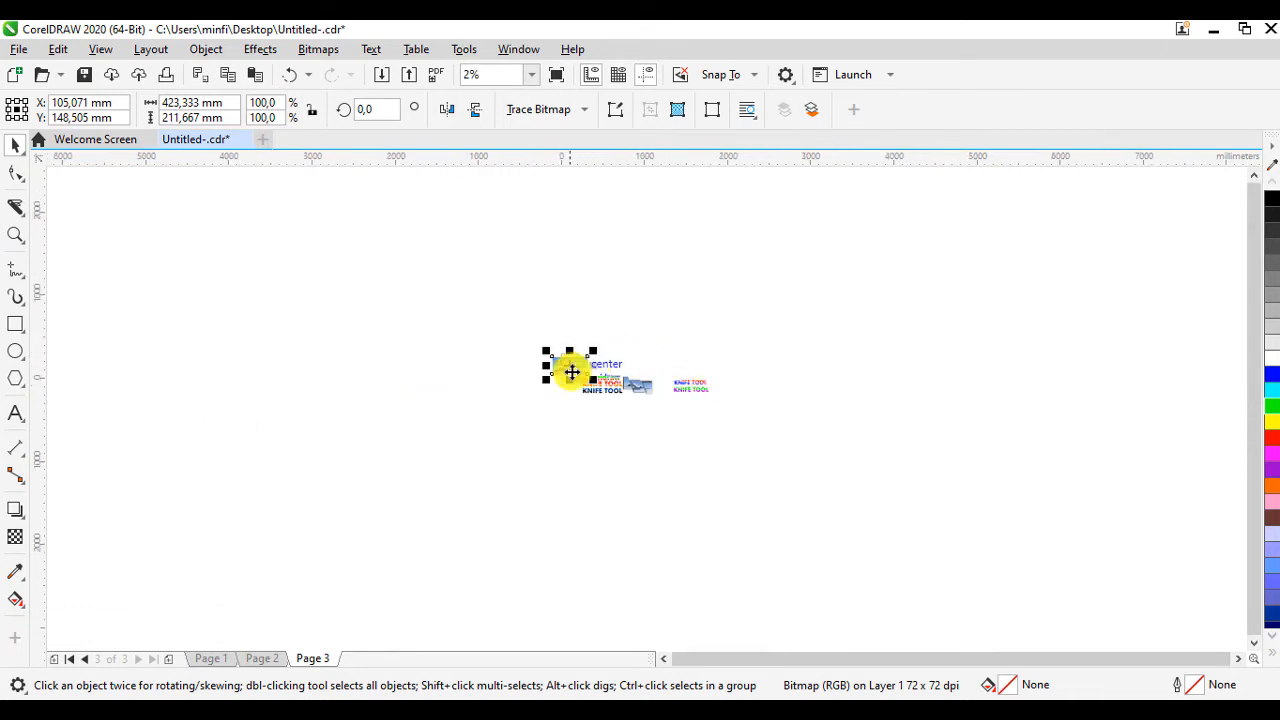
drag(572, 372, 742, 397)
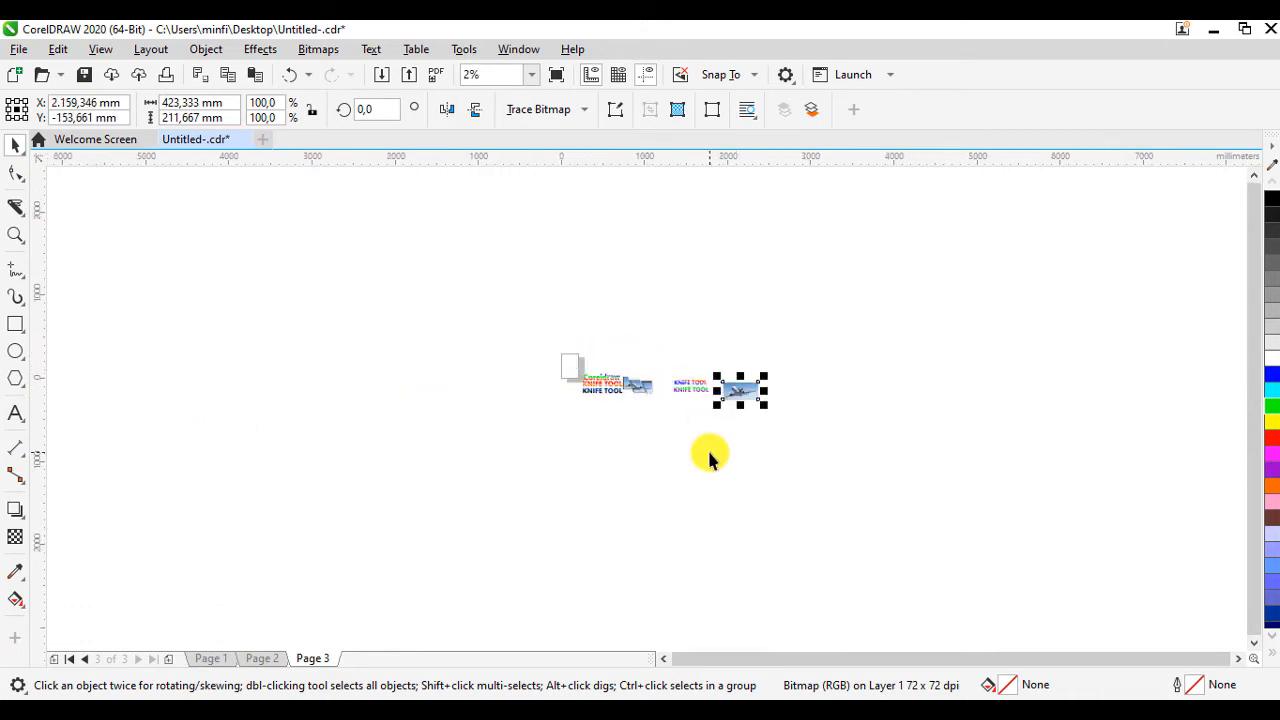
click(710, 458)
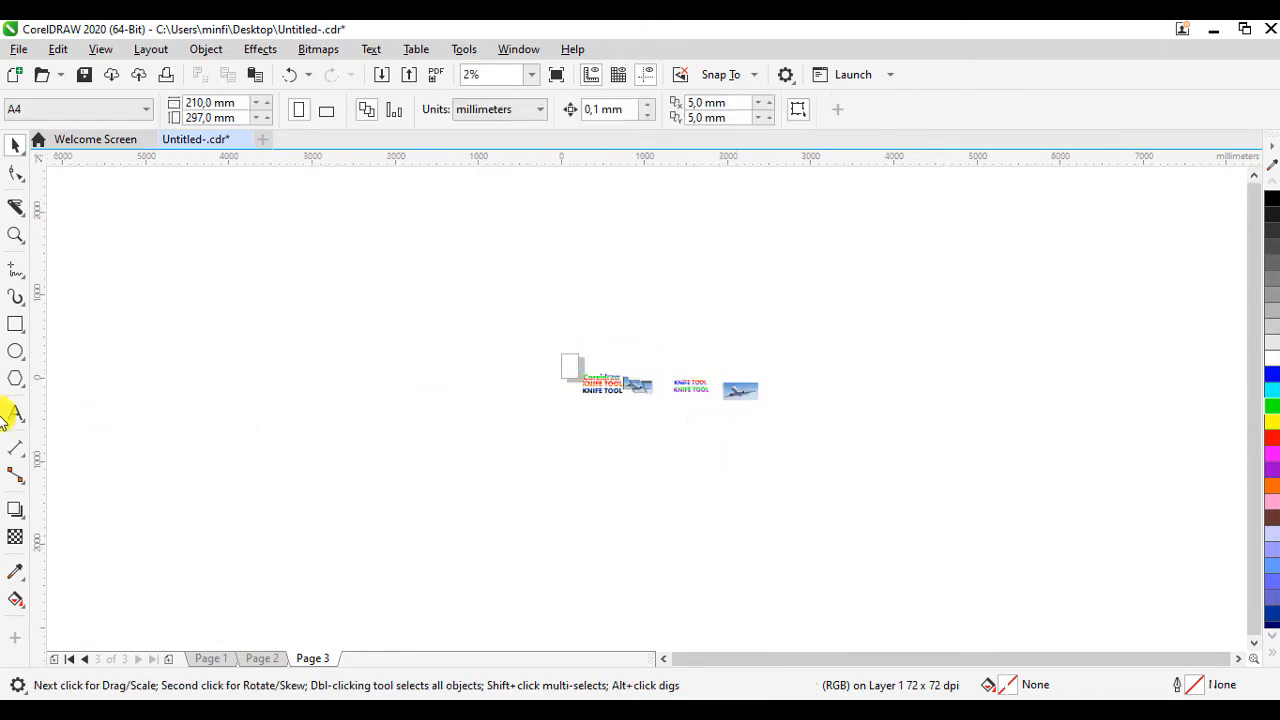
Move the airplane photo up and left so it sits closer beside the two KNIFE TOOL texts
click(15, 234)
drag(674, 366, 774, 406)
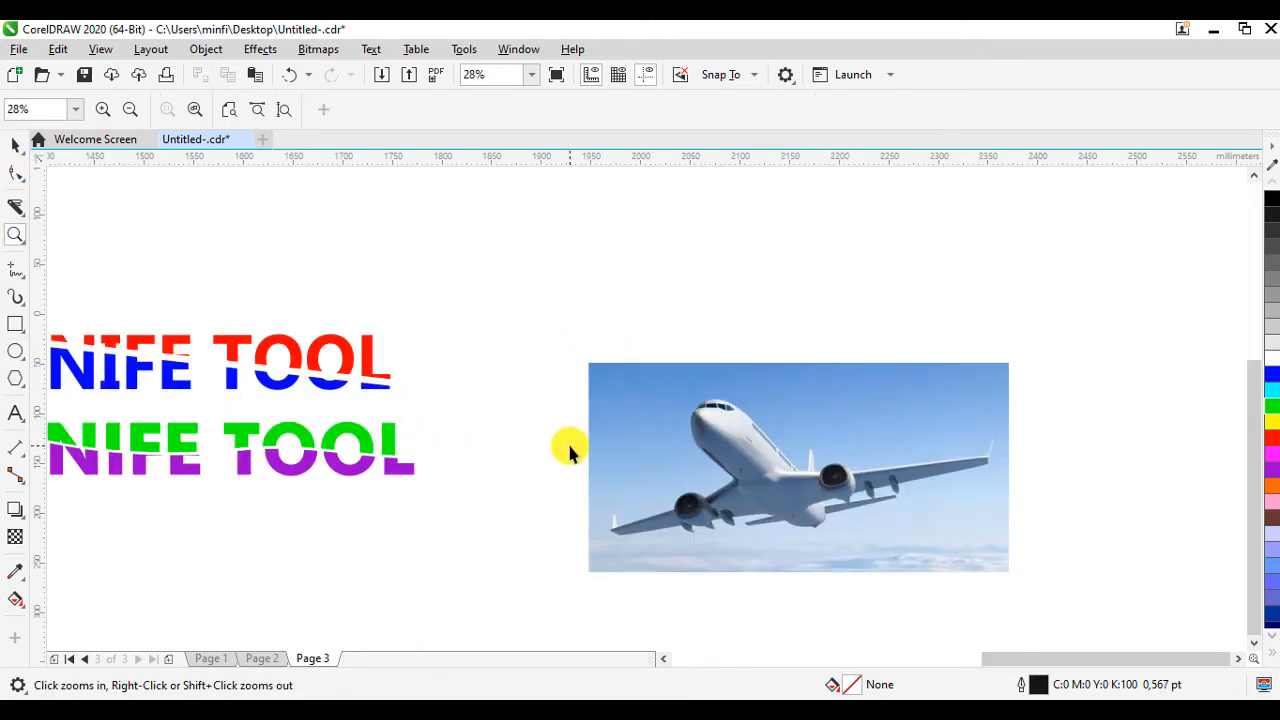
key(space)
drag(574, 448, 662, 416)
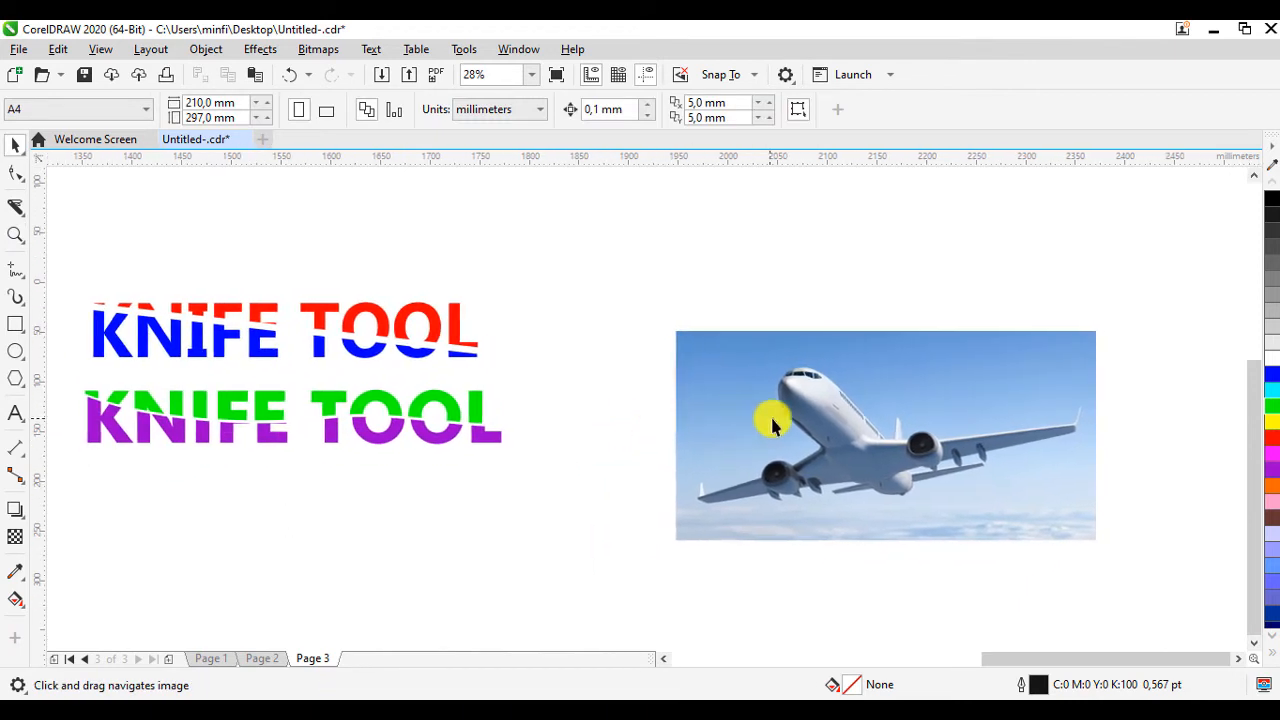
drag(772, 425, 706, 360)
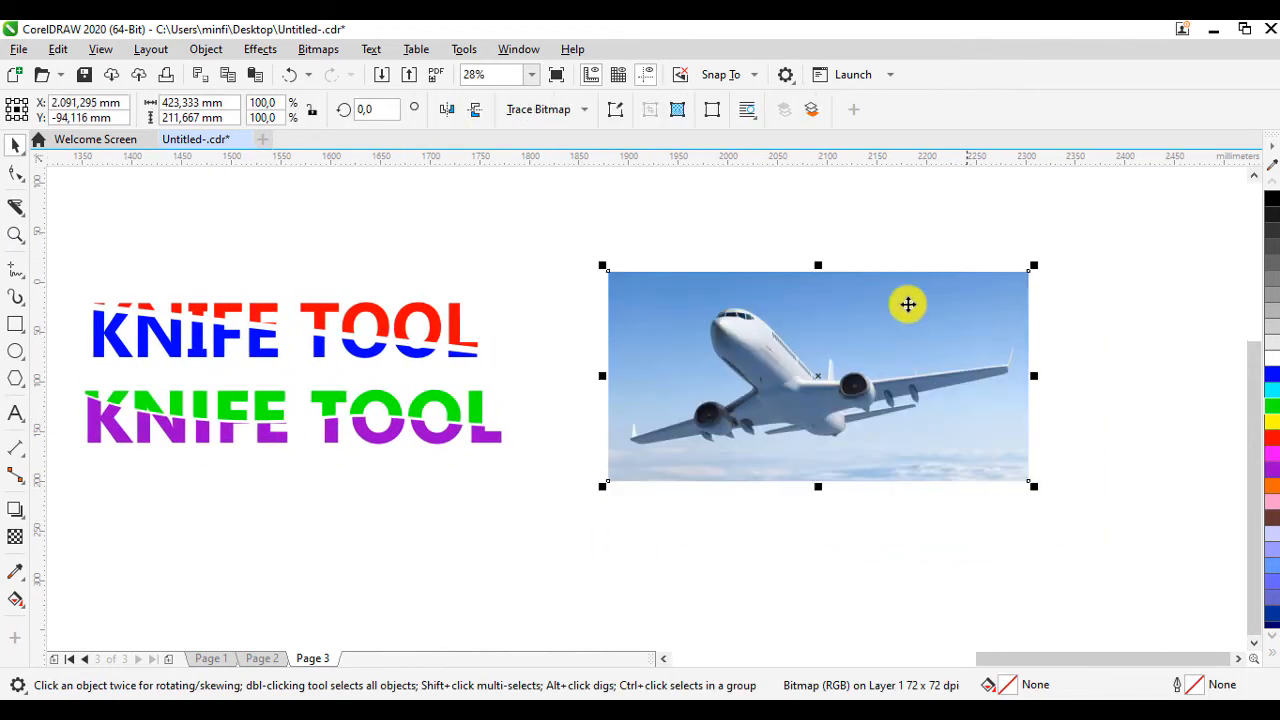
Slice the left part of the airplane photo with a steep straight 2-point Knife cut using a 0.6 mm gap
click(13, 209)
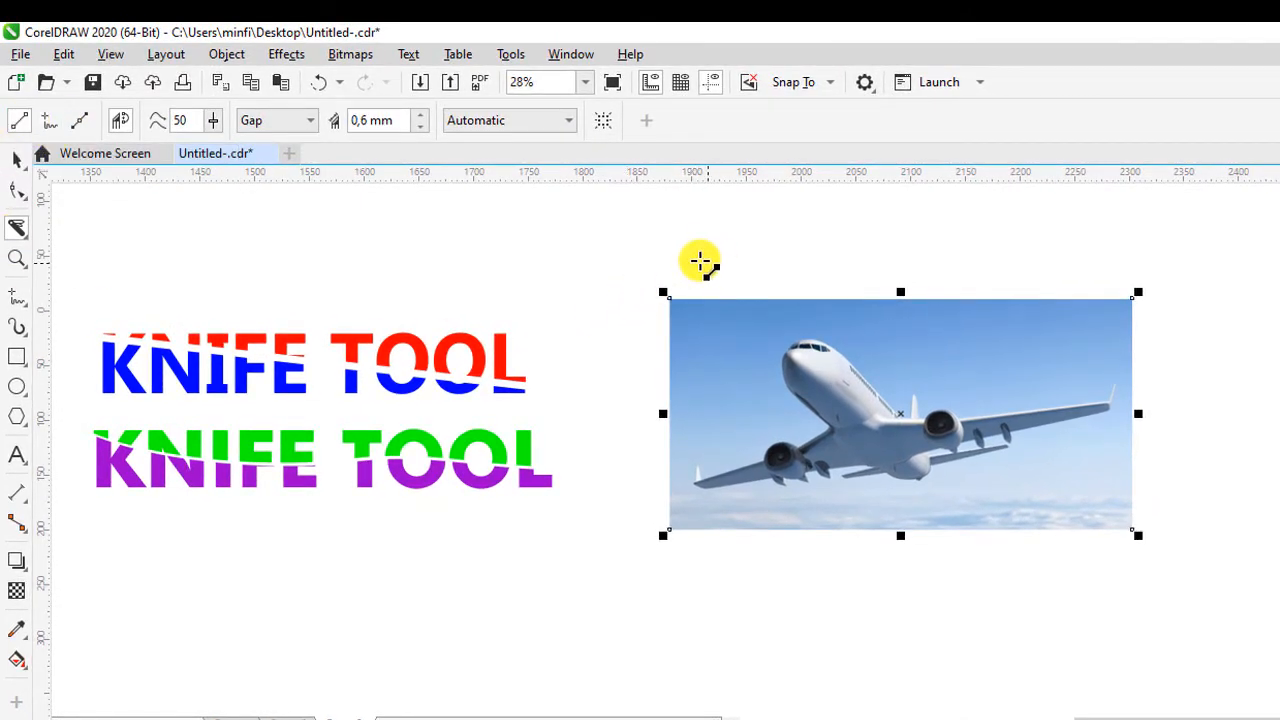
drag(700, 261, 804, 567)
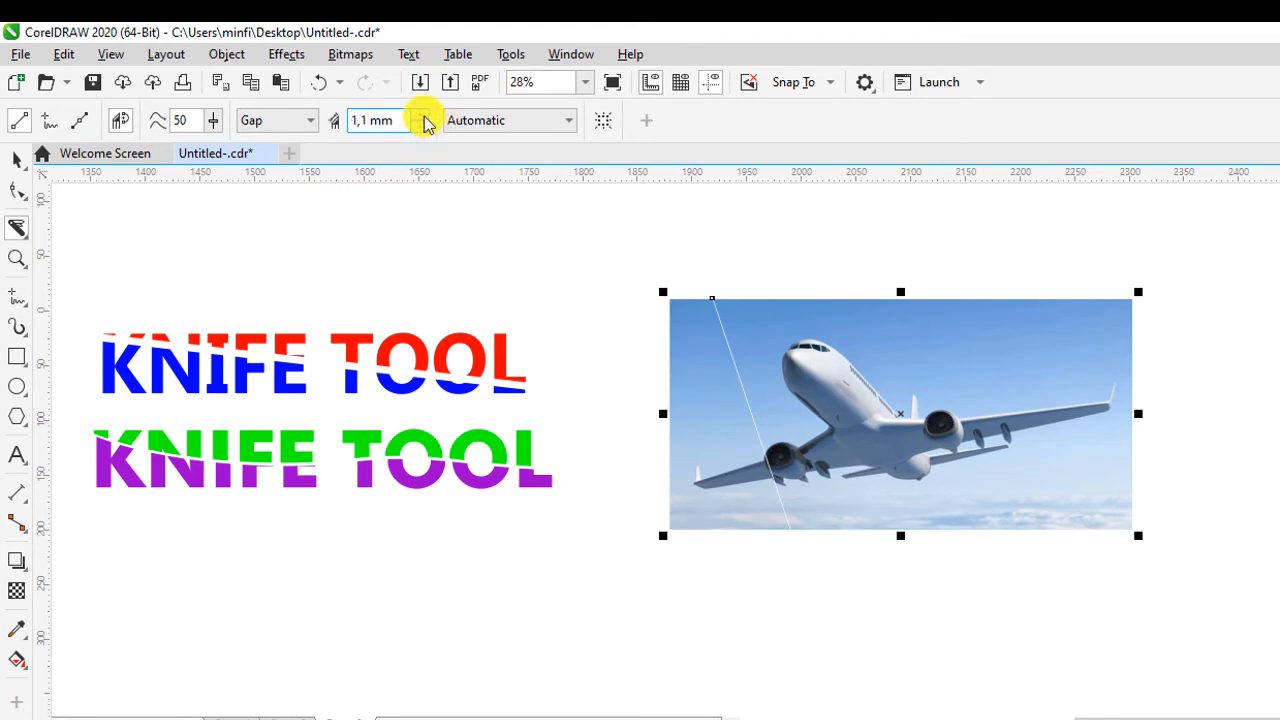
Try a diagonal straight Knife cut through the middle of the photo with a 2.0 mm gap, and undo it
drag(803, 271, 982, 564)
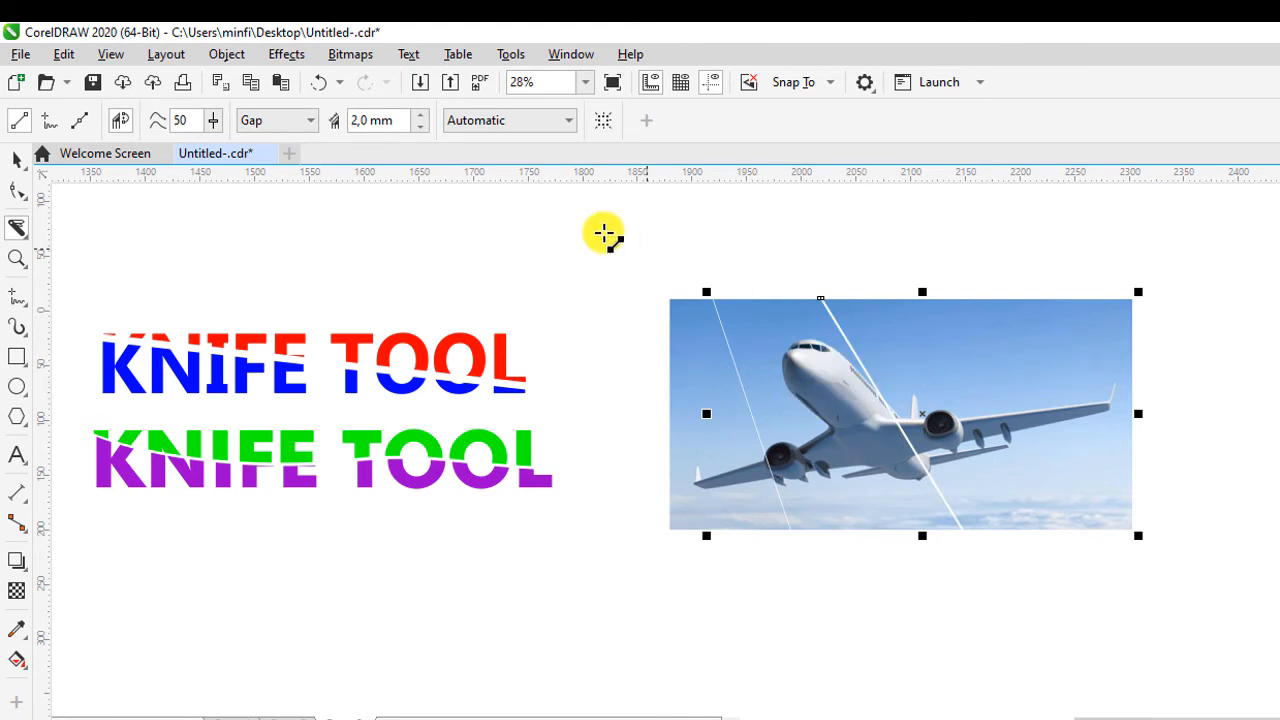
click(318, 82)
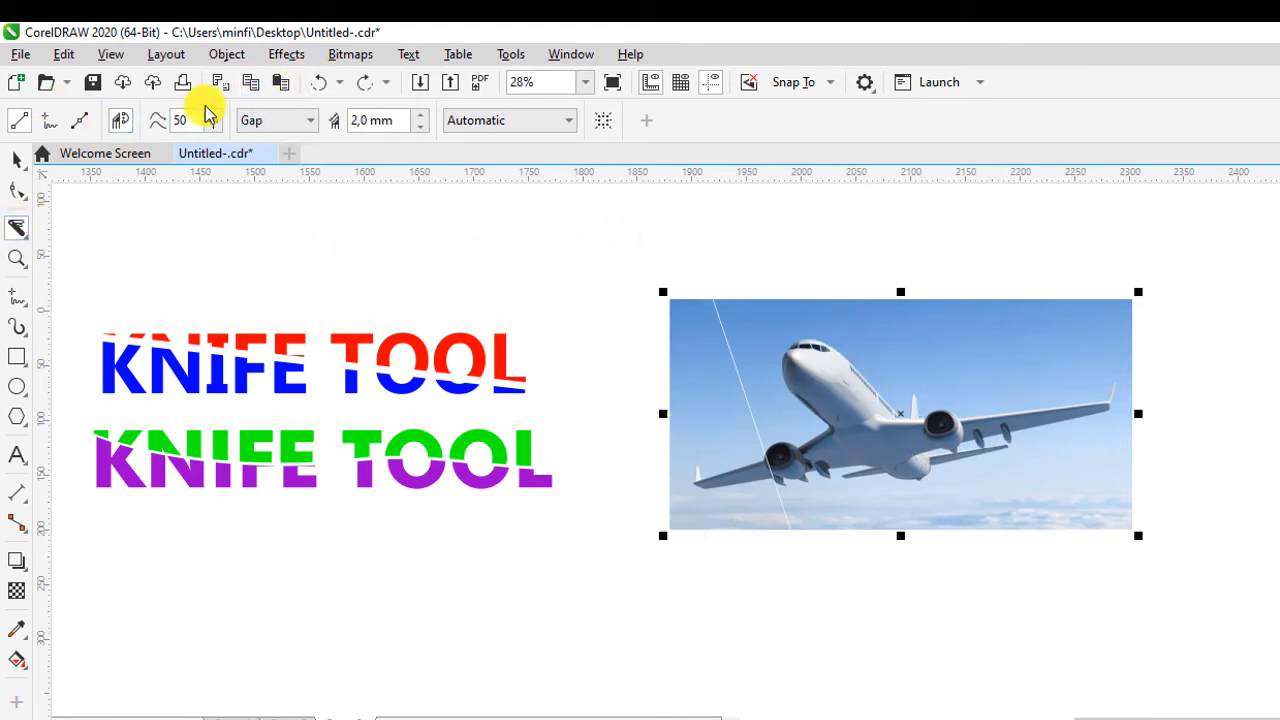
Set the Knife cut span to None and slice the right part of the photo diagonally from upper right to lower left
click(310, 121)
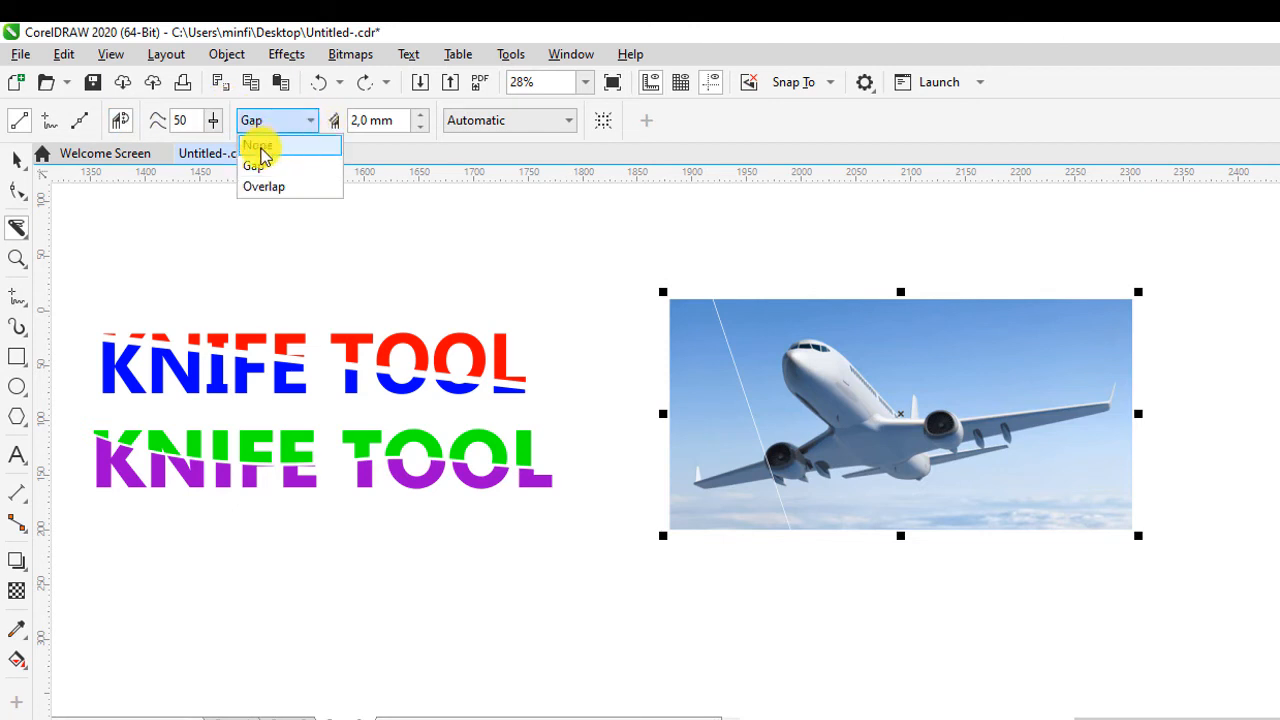
click(260, 147)
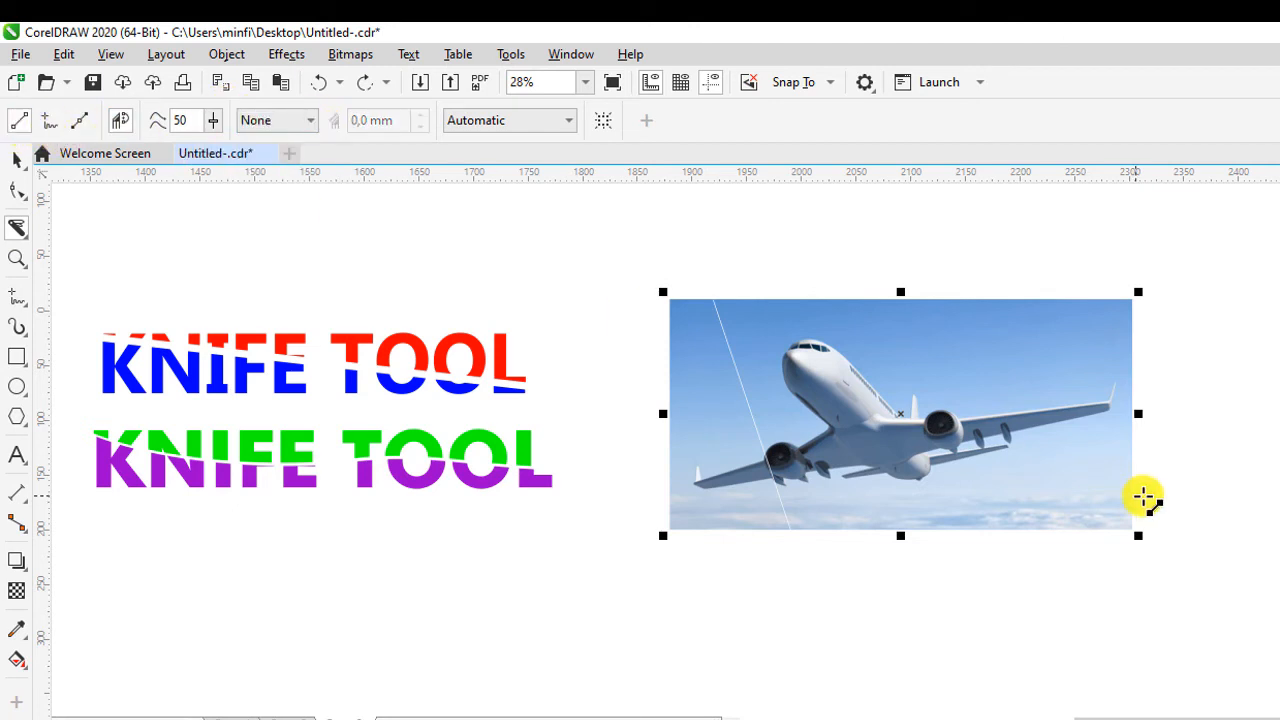
drag(1062, 258, 862, 566)
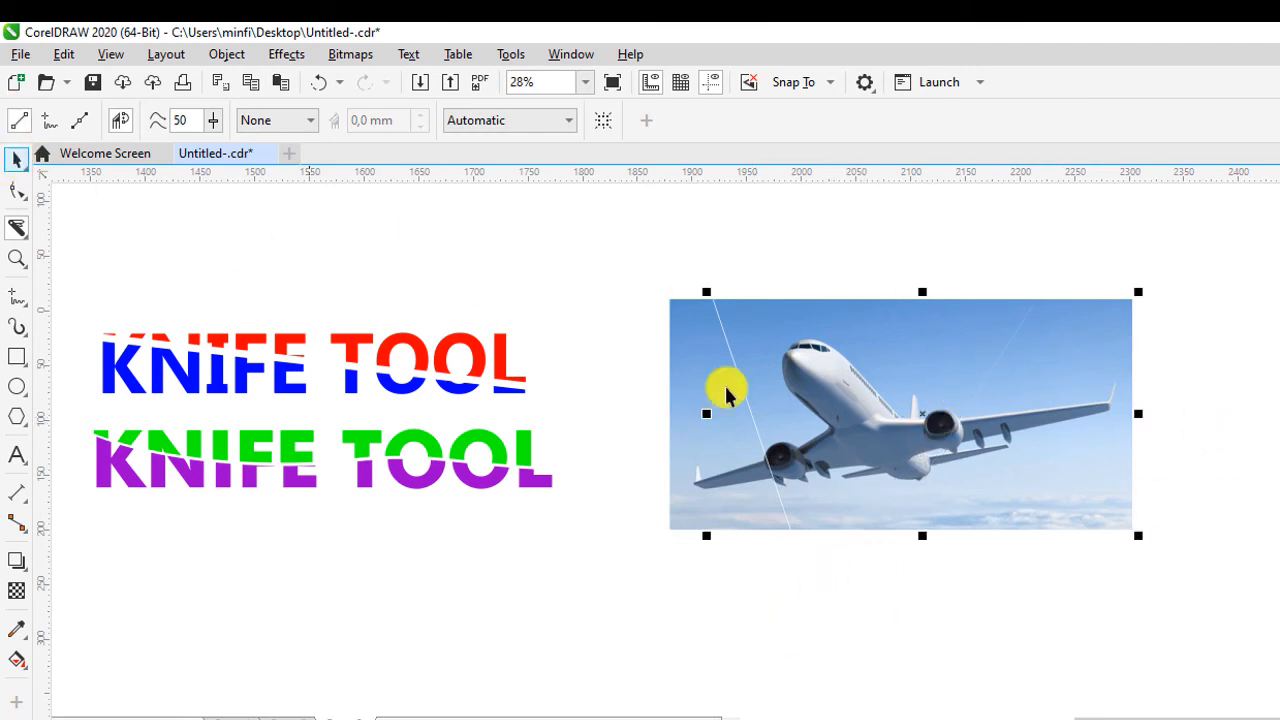
Separate the photo's outer pieces from the middle by moving the right piece rightward and the left piece up and left
click(607, 265)
drag(1089, 420, 1117, 425)
drag(737, 463, 718, 454)
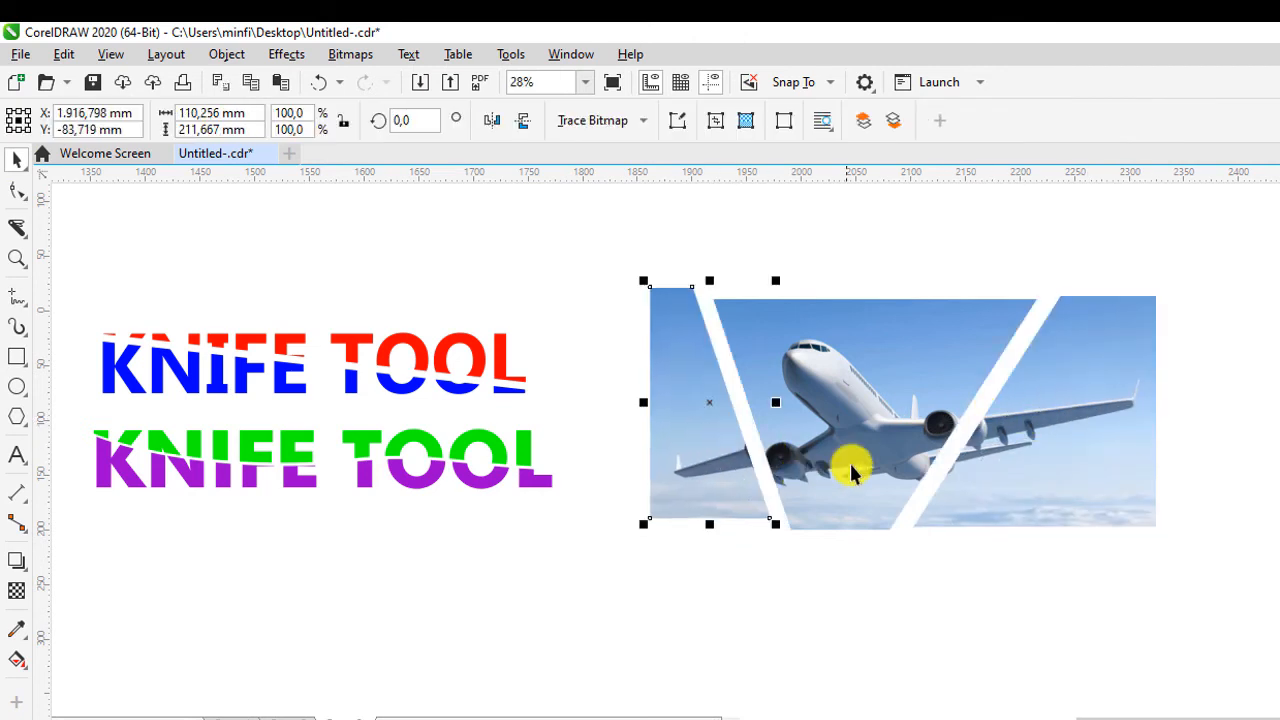
Stagger the photo pieces by lowering the middle one, shifting the right one up and right, and moving the left one slightly down
drag(851, 470, 906, 503)
drag(1039, 497, 1054, 481)
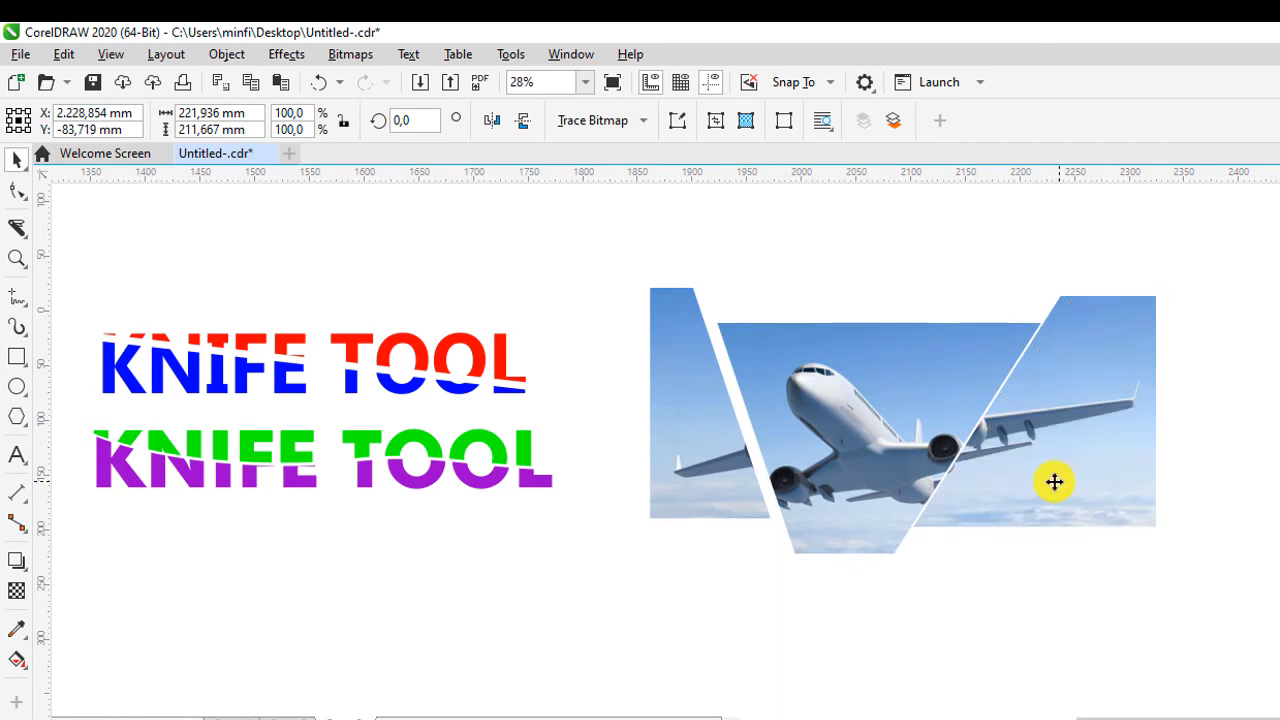
drag(714, 491, 720, 514)
click(617, 268)
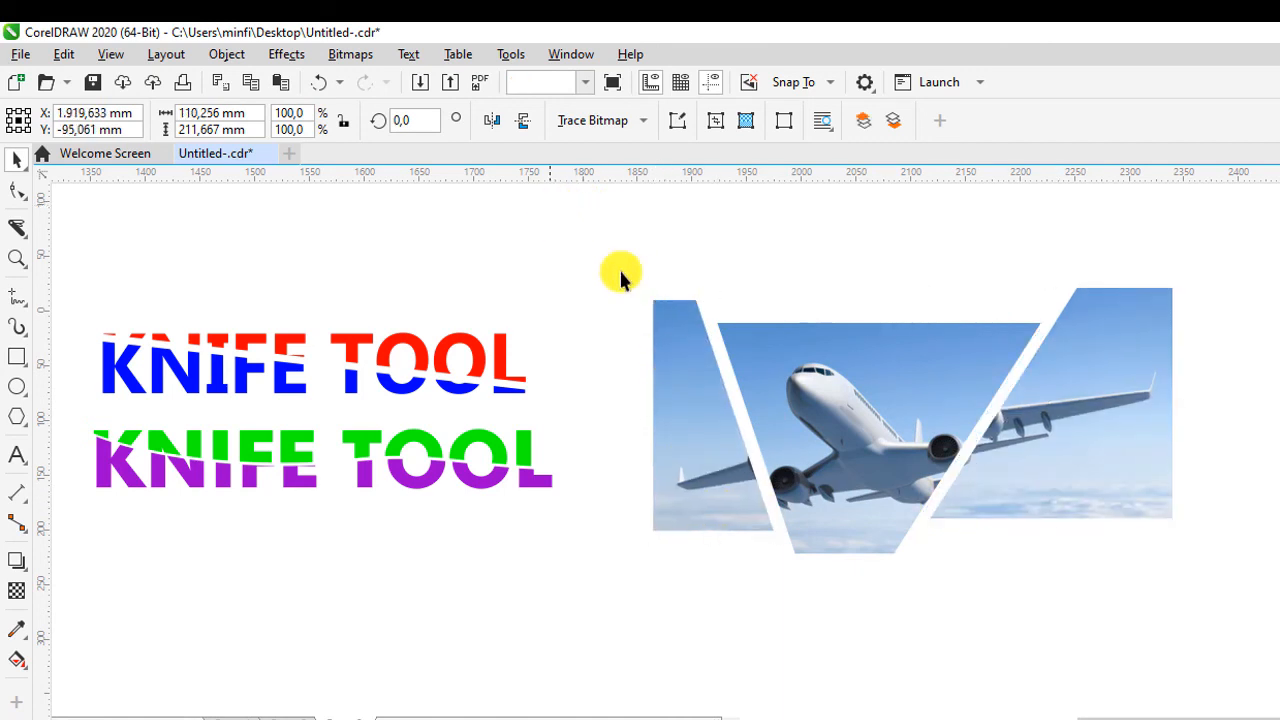
Select all three photo pieces and add a drop shadow running upward from their bottom edge
drag(617, 268, 1260, 609)
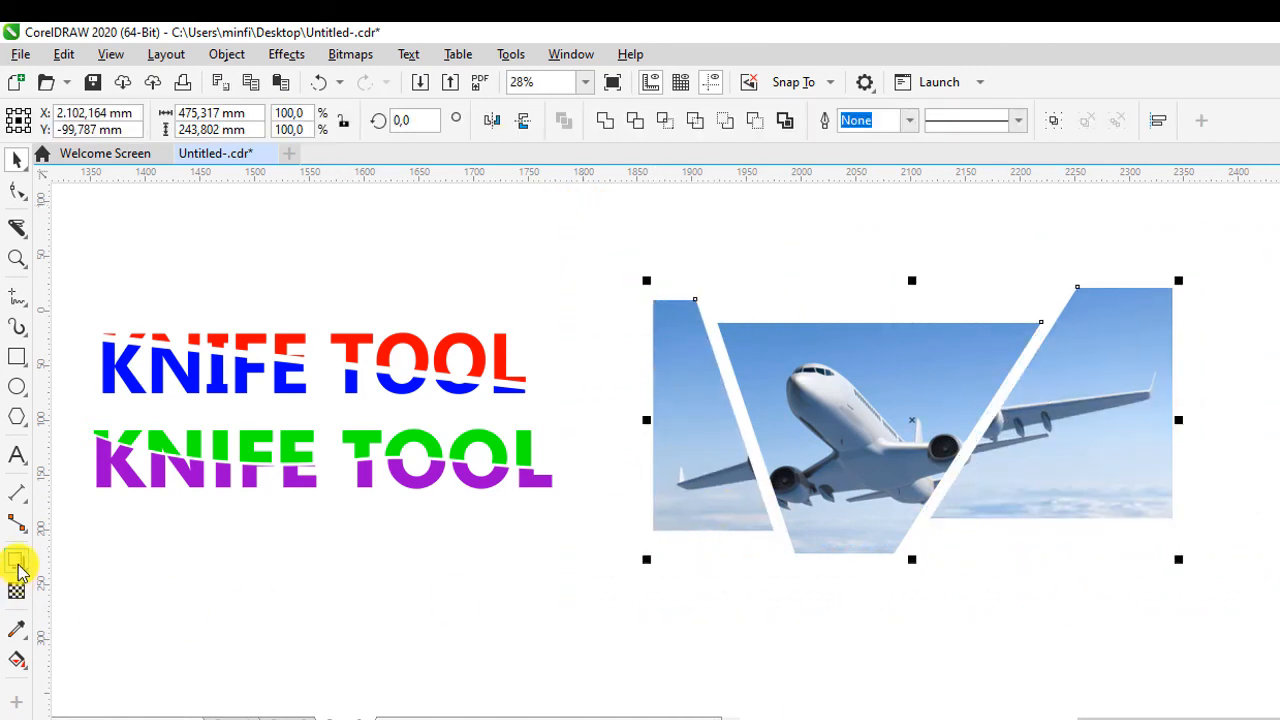
click(19, 568)
click(84, 563)
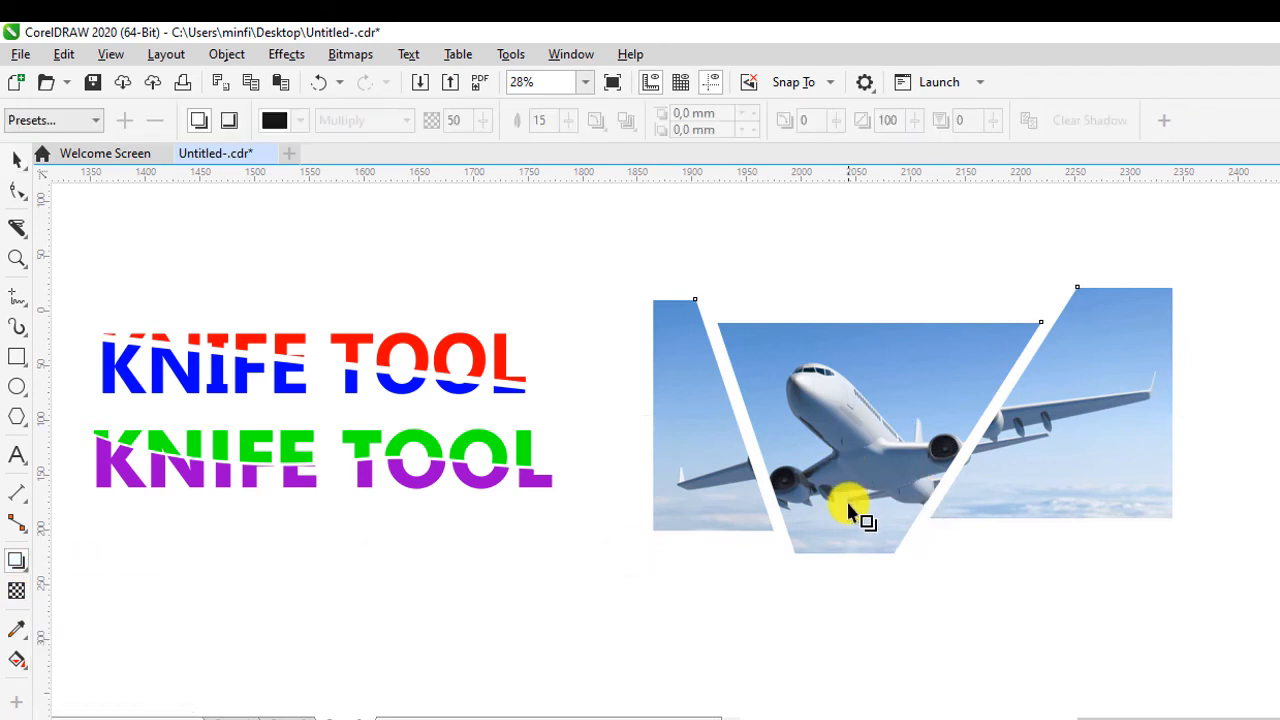
drag(857, 557, 843, 452)
drag(855, 331, 911, 291)
click(1090, 487)
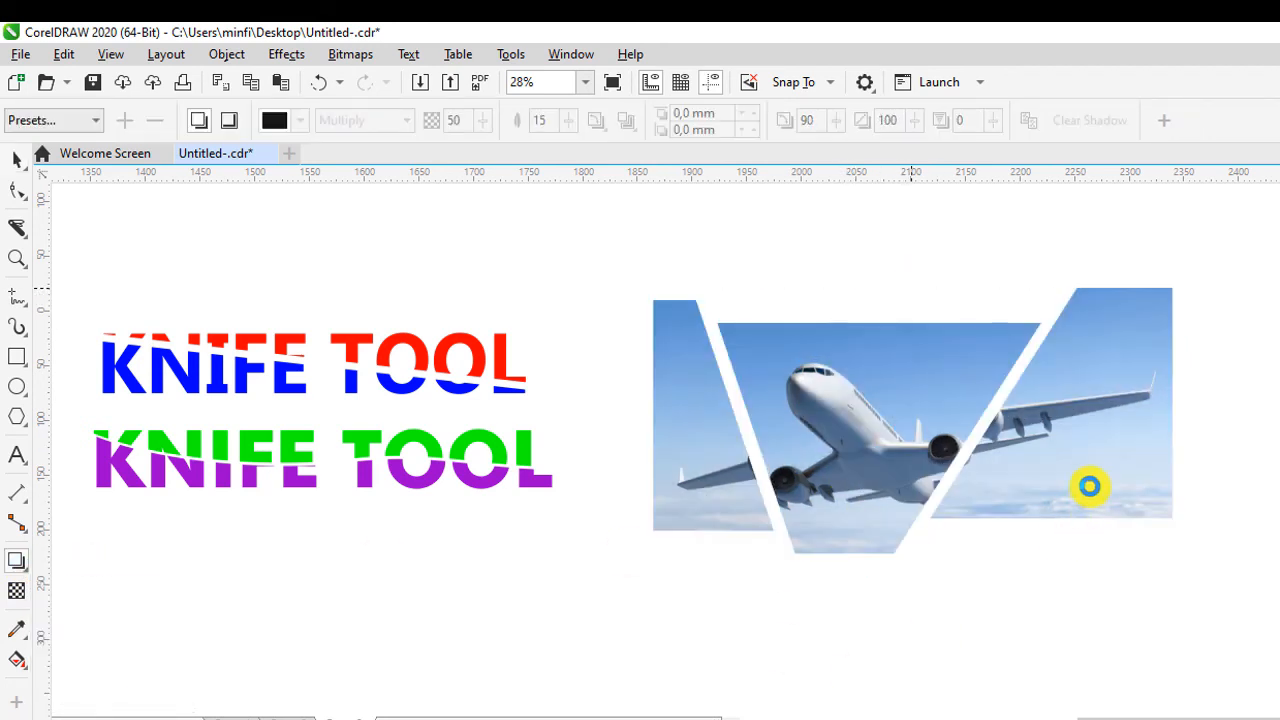
click(1078, 483)
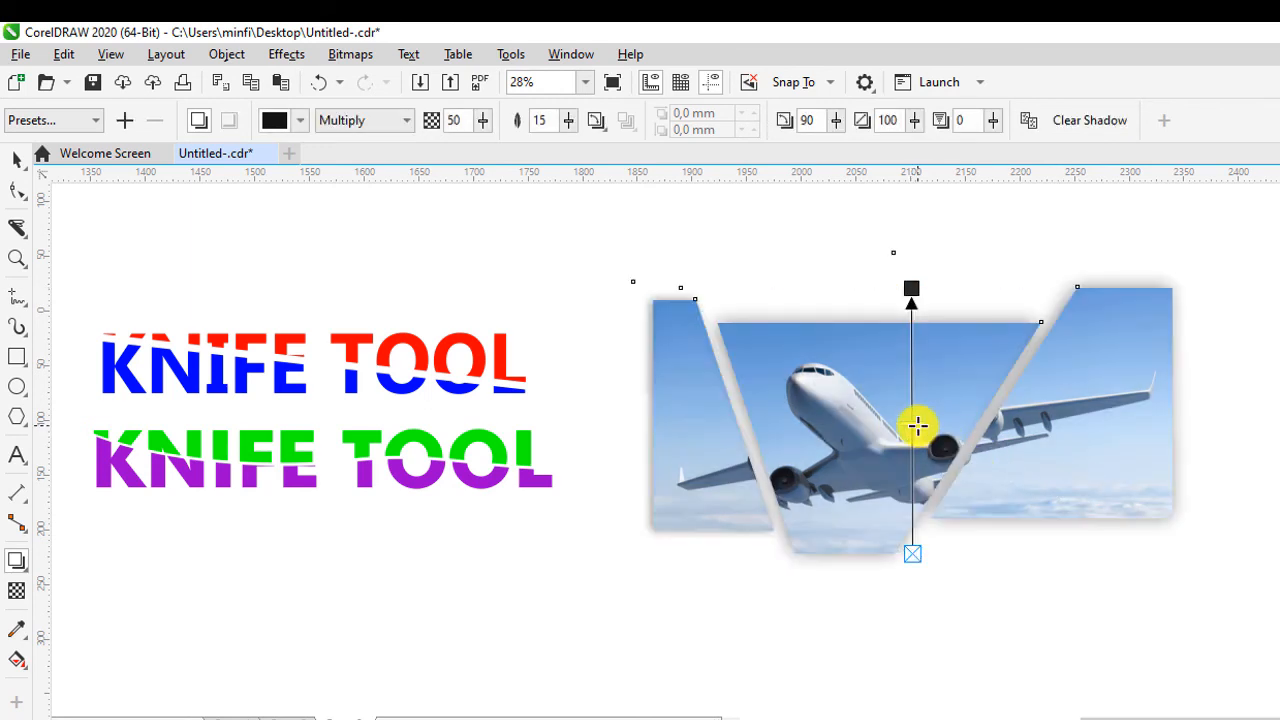
Reduce the drop shadow's opacity to 36 and deselect the photo pieces
drag(914, 429, 915, 460)
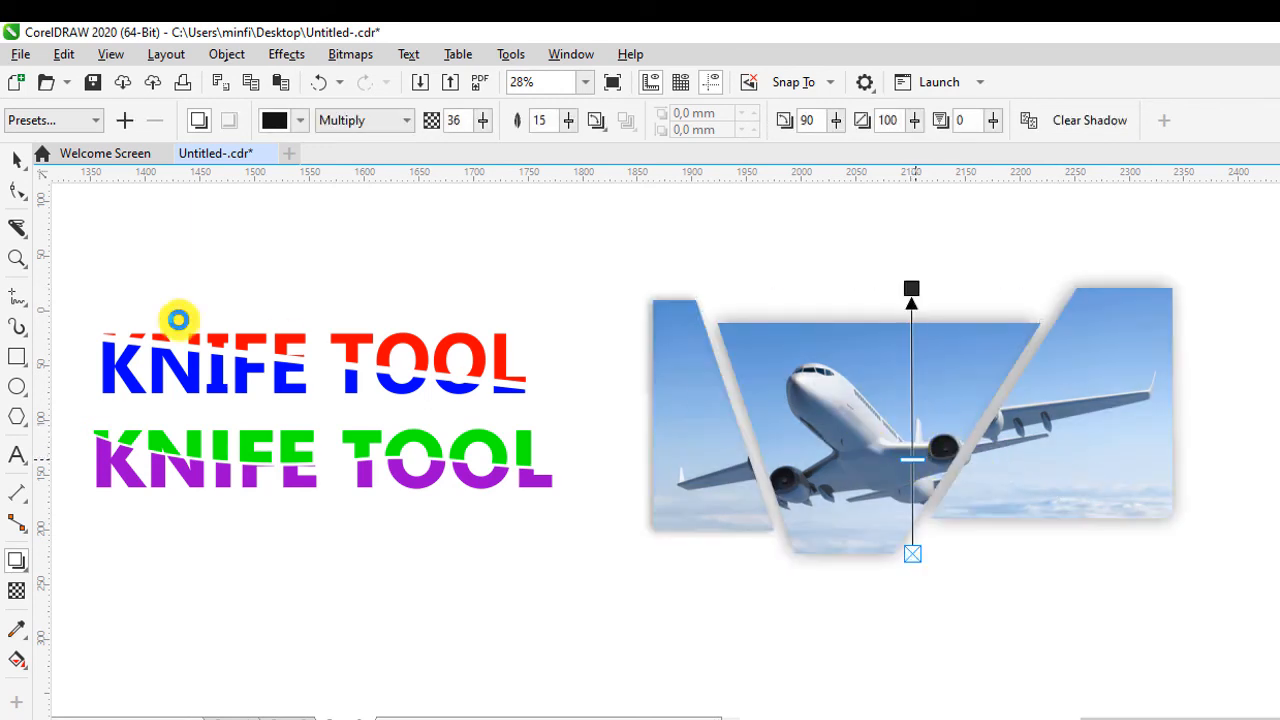
click(17, 157)
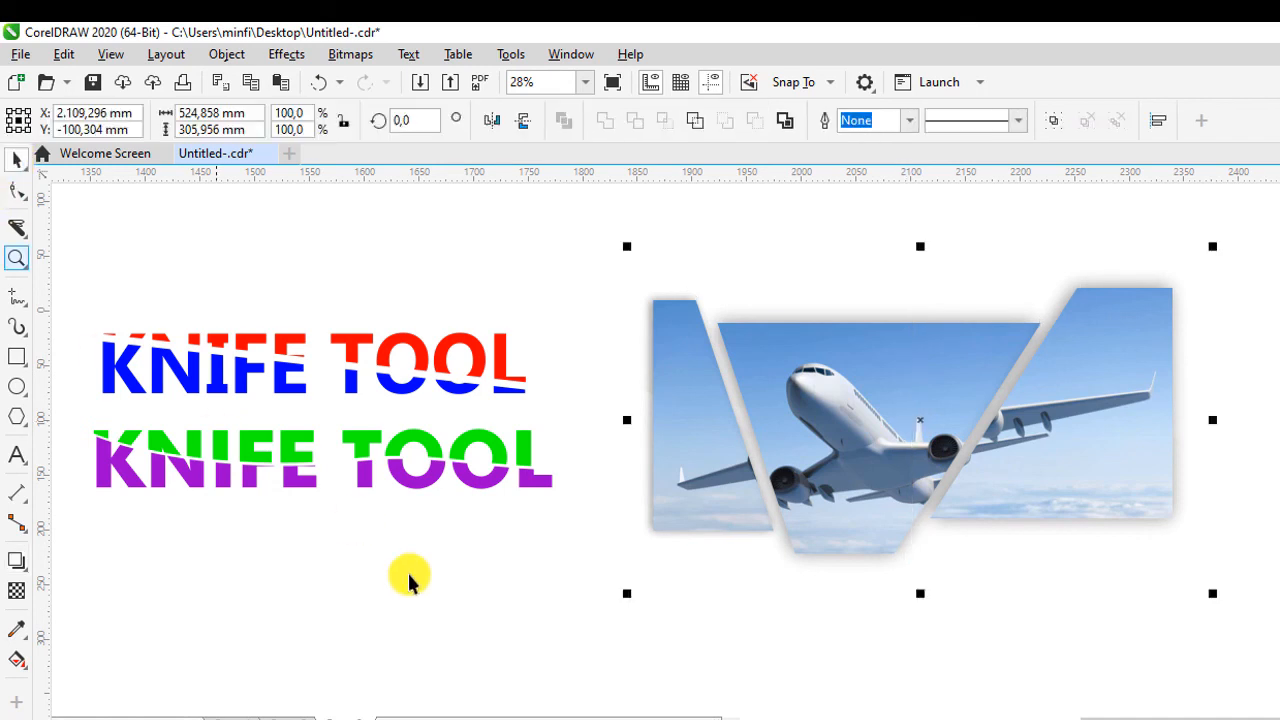
click(413, 567)
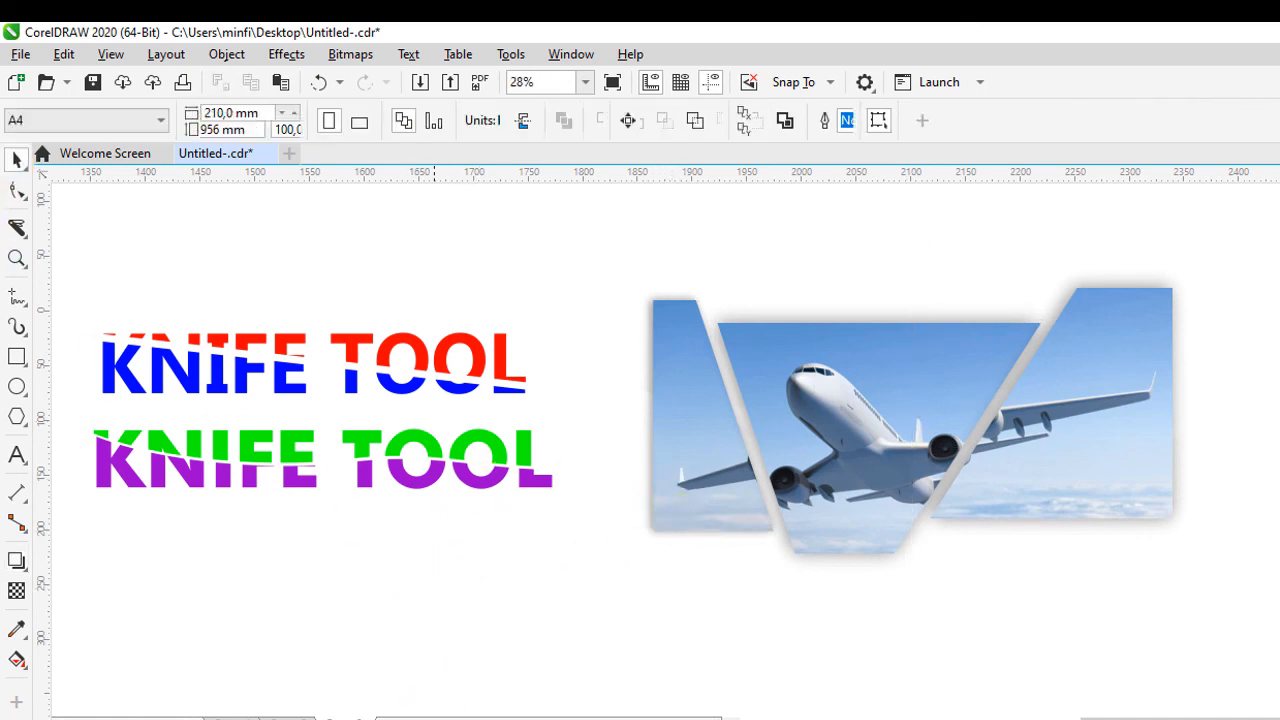